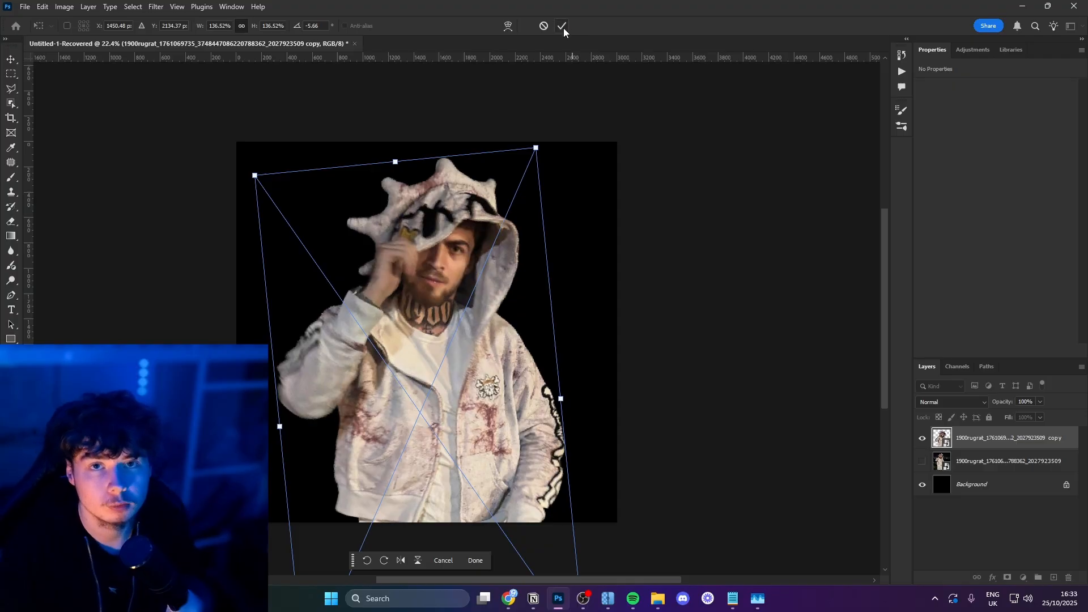
Step: Apply the transform on the man's cutout at 136.52% scale and -5.66° rotation
left_click(563, 29)
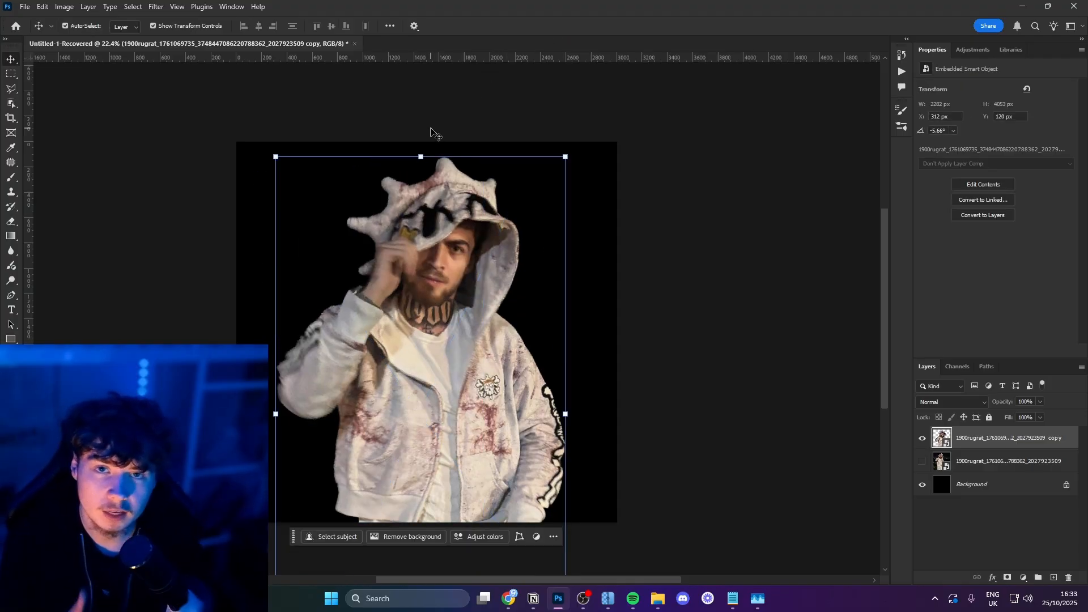
left_click(652, 602)
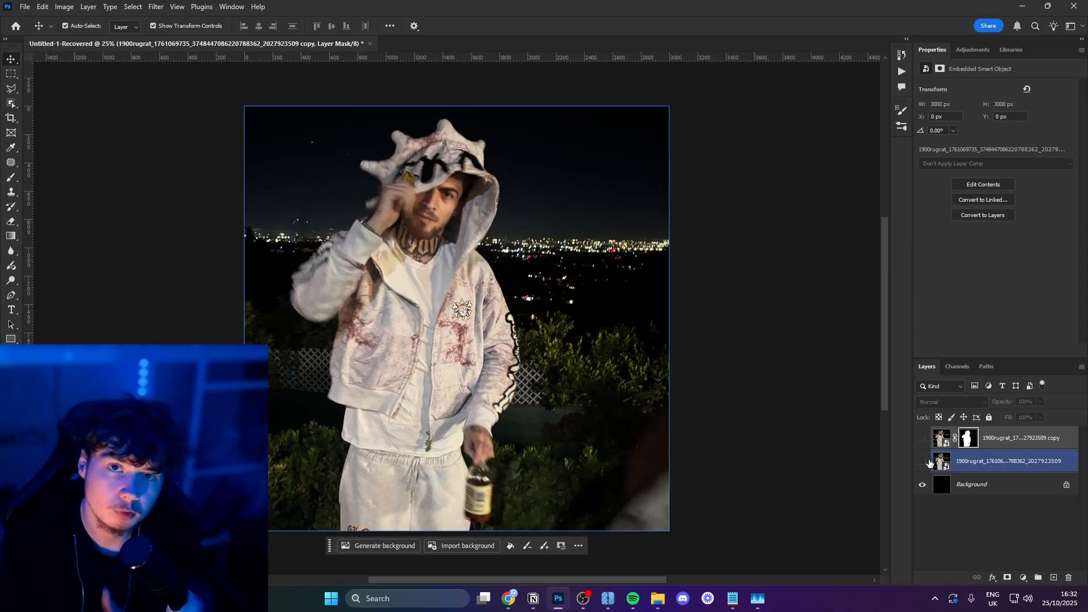
Step: Show only the masked copy of the man above the background and convert it to a smart object
left_click(922, 460)
left_click(922, 439)
left_click(923, 440)
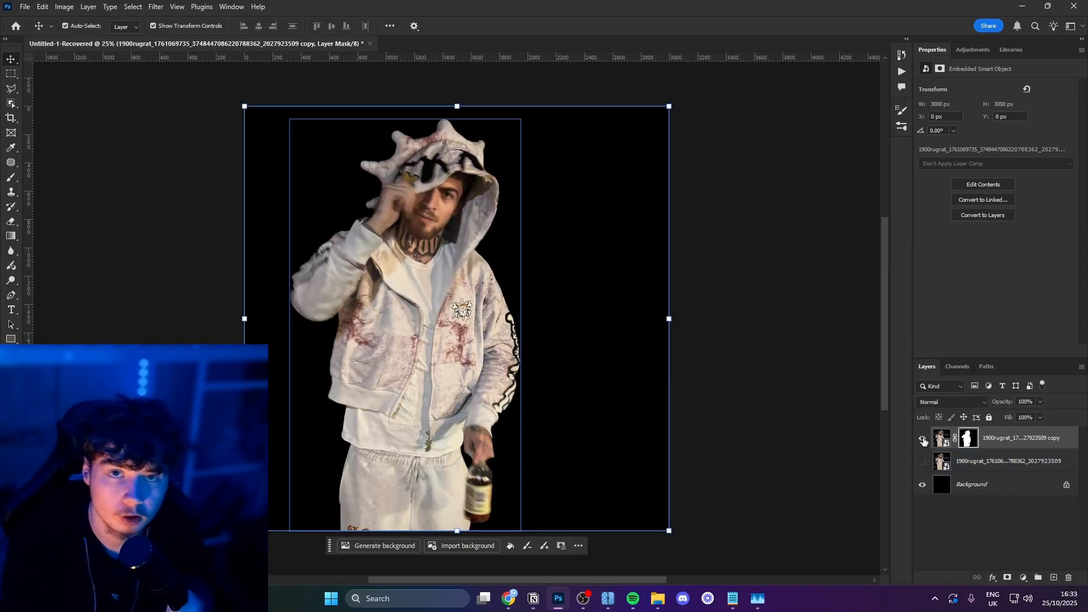
right_click(1047, 439)
left_click(1015, 261)
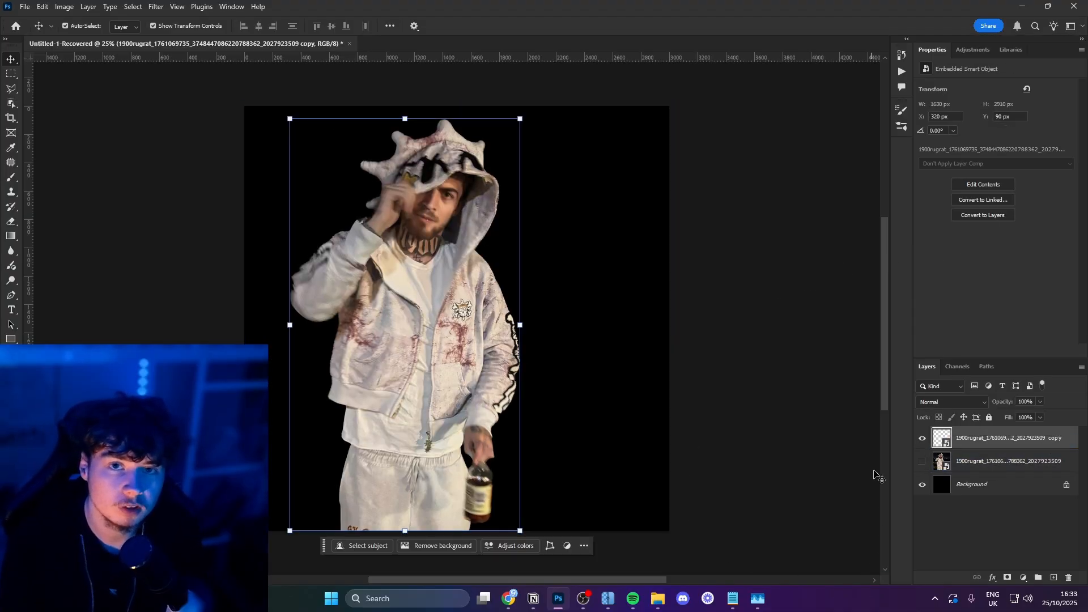
Step: Compare the cutout with the original photo by switching the visibility of both layers
left_click(920, 437)
left_click(923, 462)
left_click(922, 462)
left_click(923, 438)
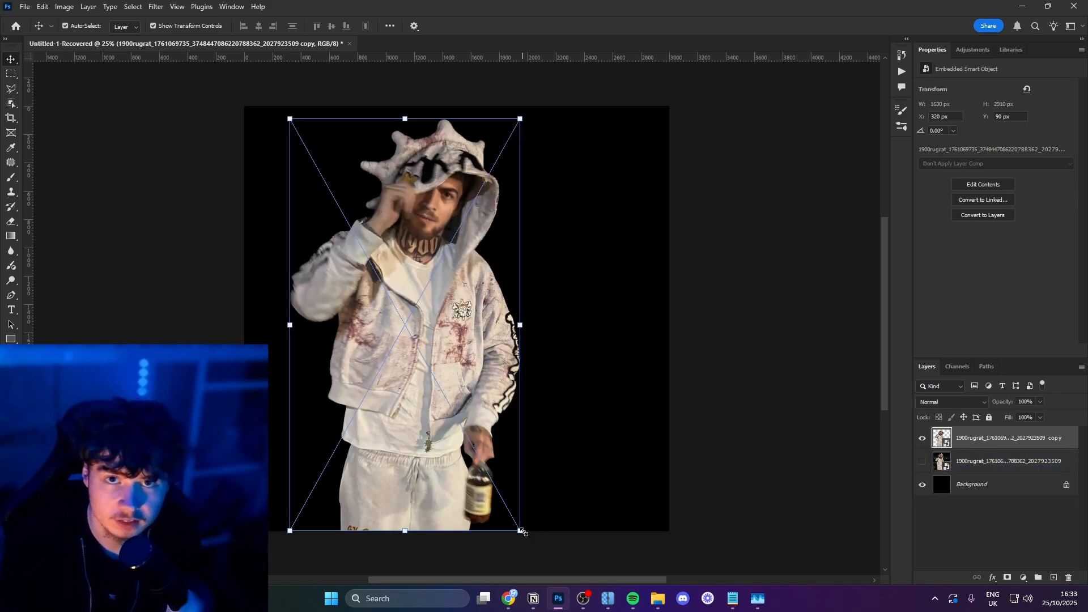
Step: Place the pexels-photo-685166 city image beneath the cutout at 15.55% scale and shift it down the canvas
left_click(658, 599)
left_click_drag(189, 327, 327, 343)
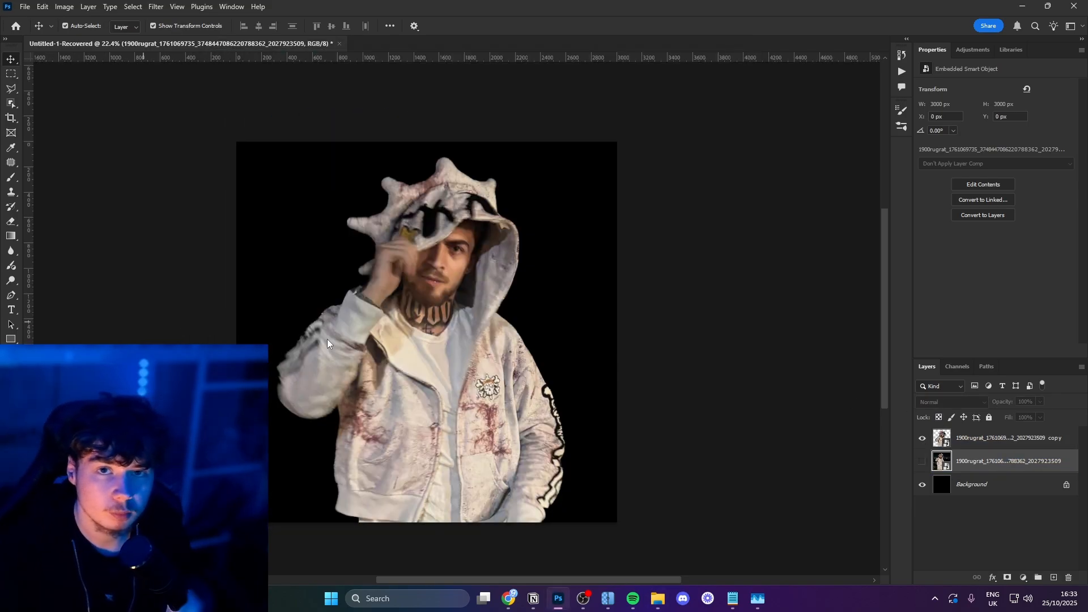
left_click_drag(618, 333, 652, 334)
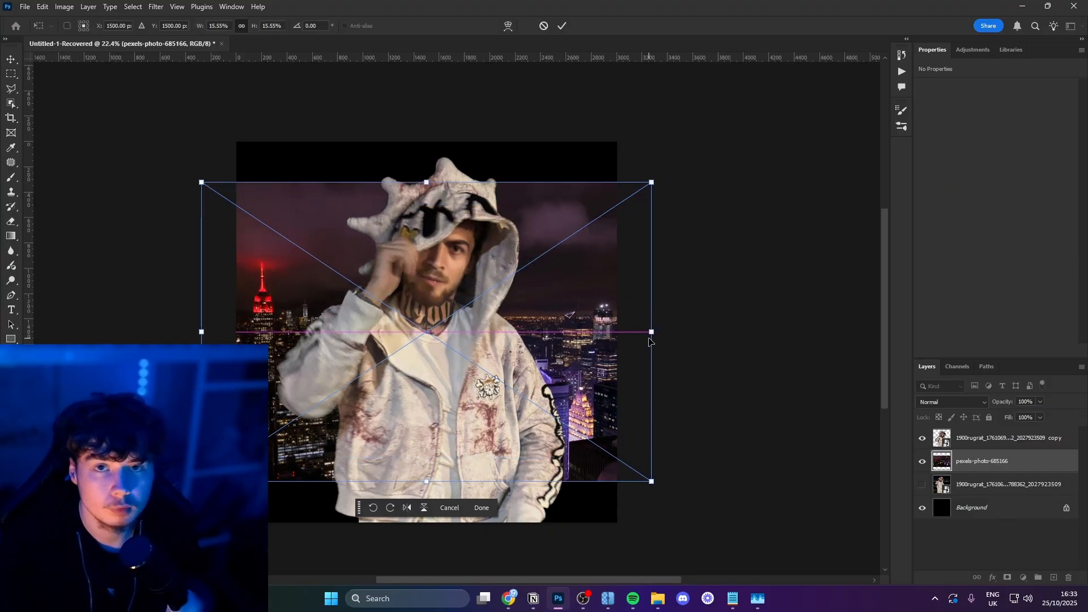
left_click_drag(601, 310, 601, 355)
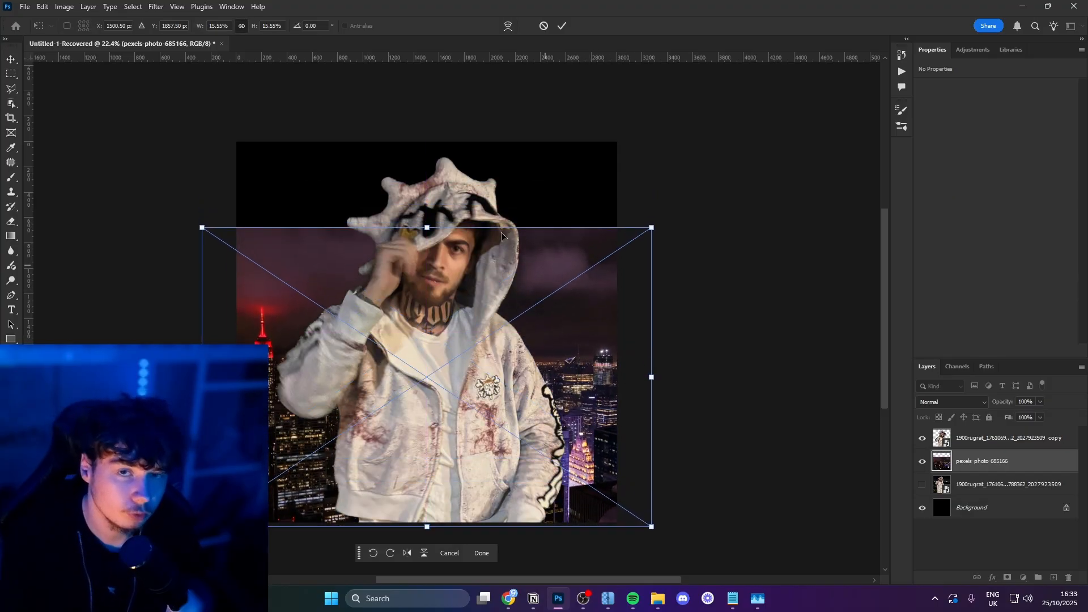
left_click(562, 27)
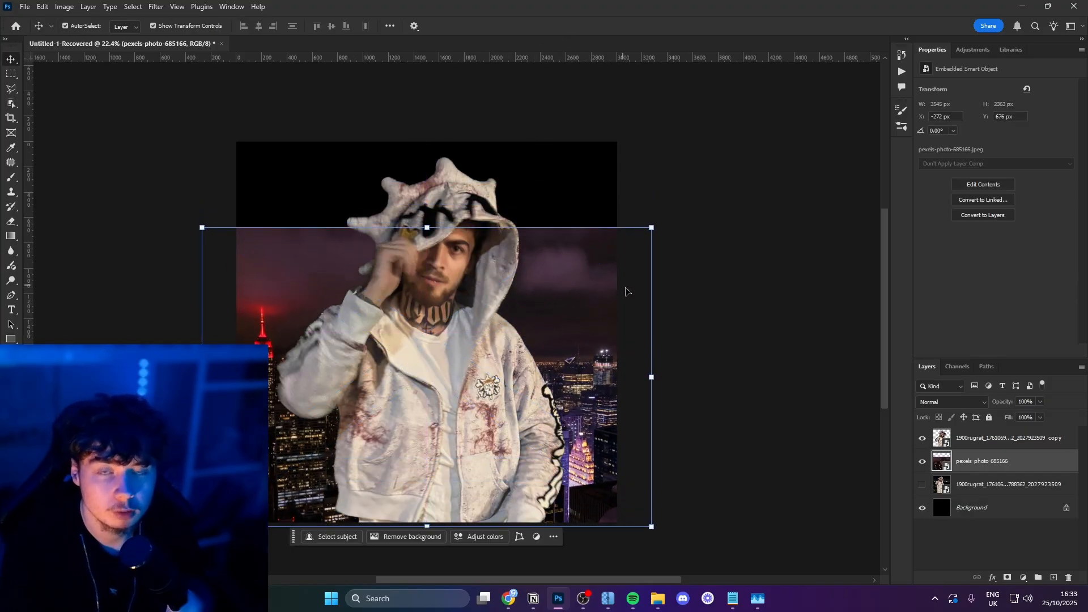
Step: Resize the city photo to about 3005 px wide so that it fits the canvas width along the bottom edge
left_click(922, 438)
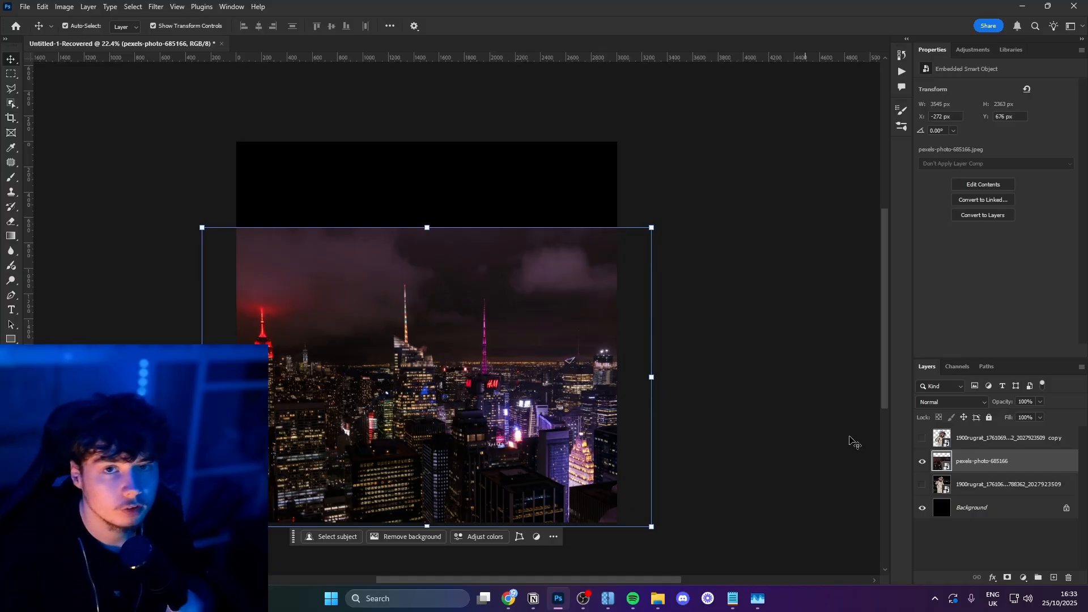
left_click(921, 437)
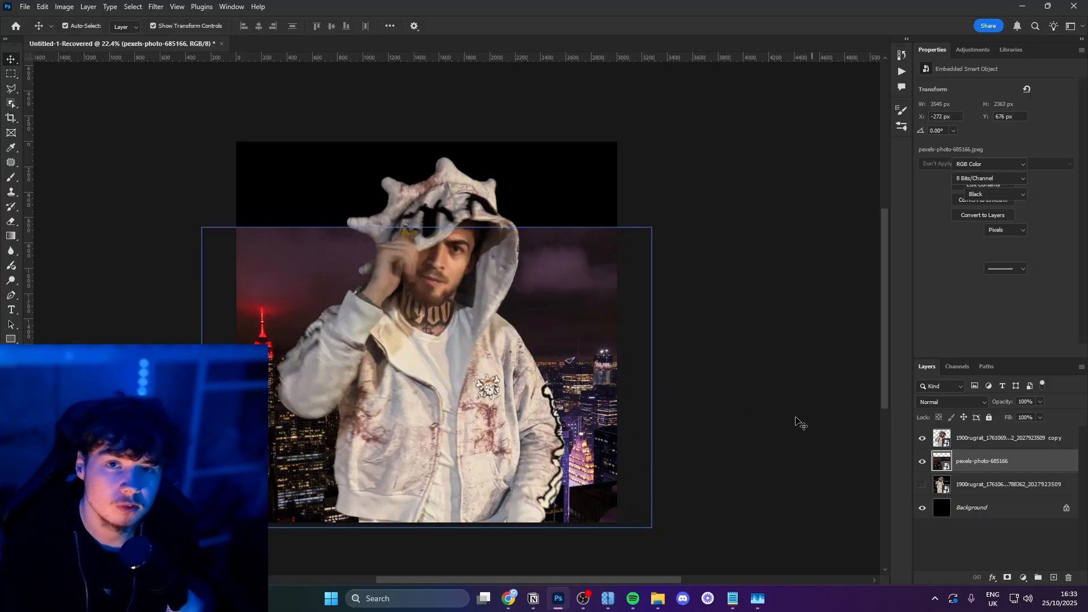
key("ctrl+t")
scroll(487, 238, "up", 1)
left_click_drag(165, 226, 216, 236)
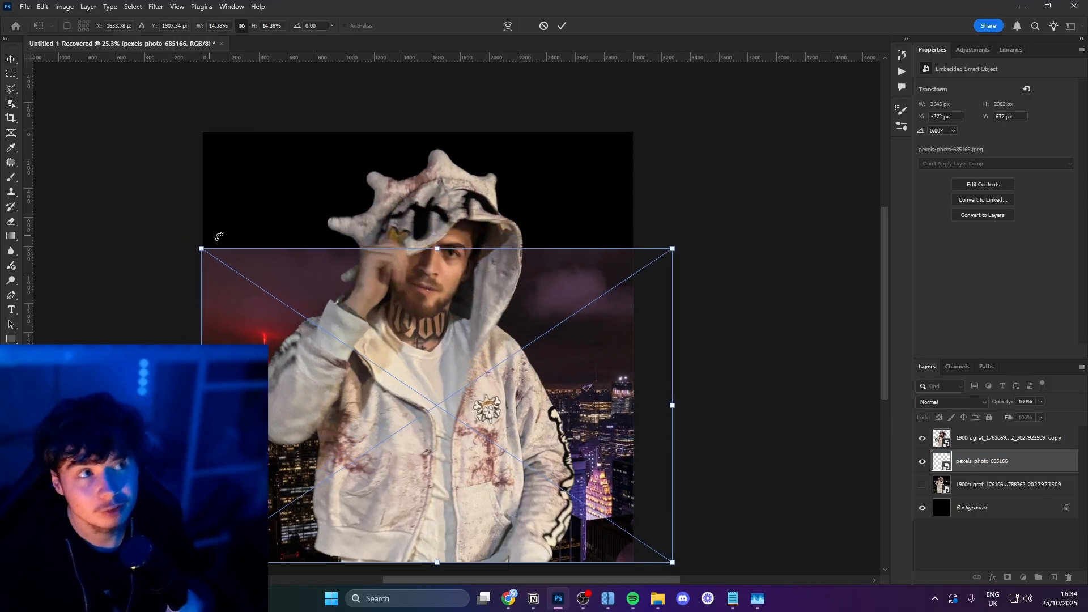
left_click_drag(673, 407, 638, 400)
key("Return")
Step: Select the empty black area above the city photo and extend the sky there using Generative Fill without a prompt
key("m")
left_click_drag(202, 132, 682, 284)
left_click(349, 299)
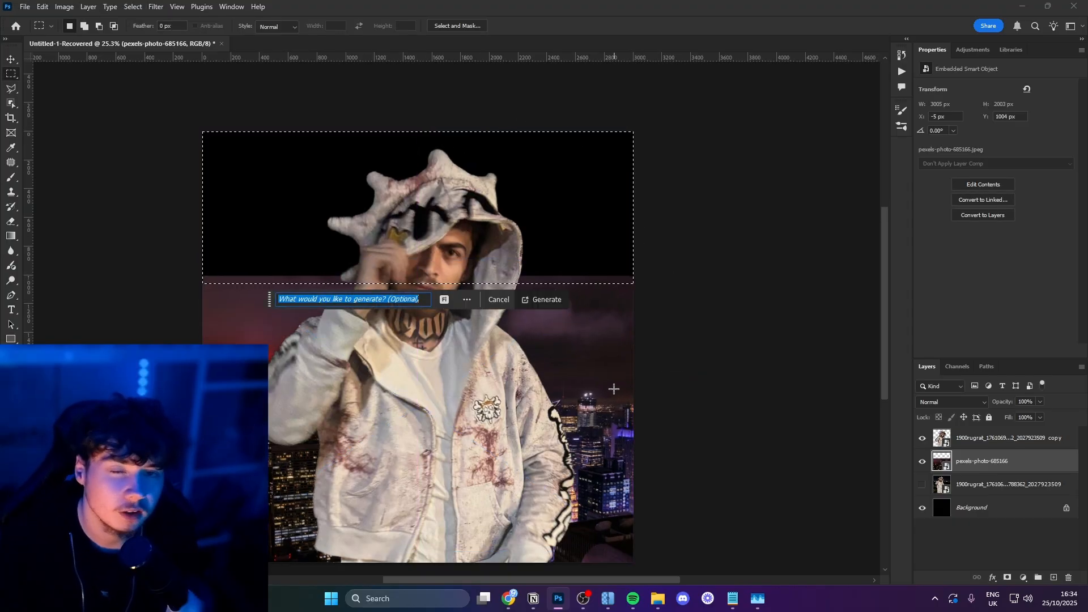
key("Return")
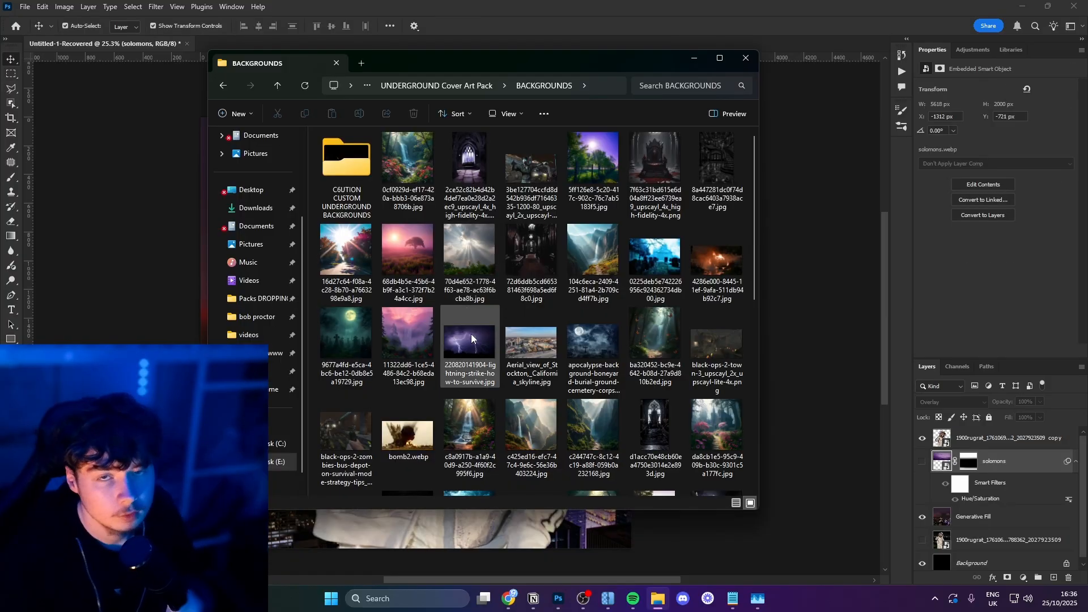
left_click_drag(470, 340, 686, 311)
left_click_drag(511, 365, 396, 206)
left_click_drag(431, 266, 673, 354)
left_click(567, 27)
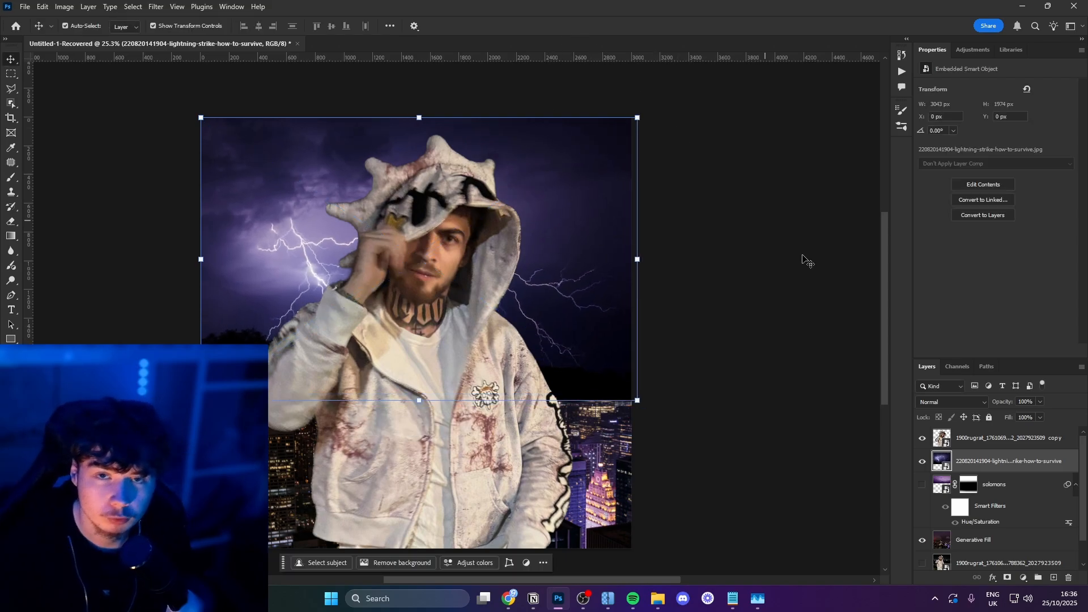
Step: Set the lightning layer's blend mode to Linear Dodge (Add) and add a layer mask to fade its lower edge
left_click(941, 401)
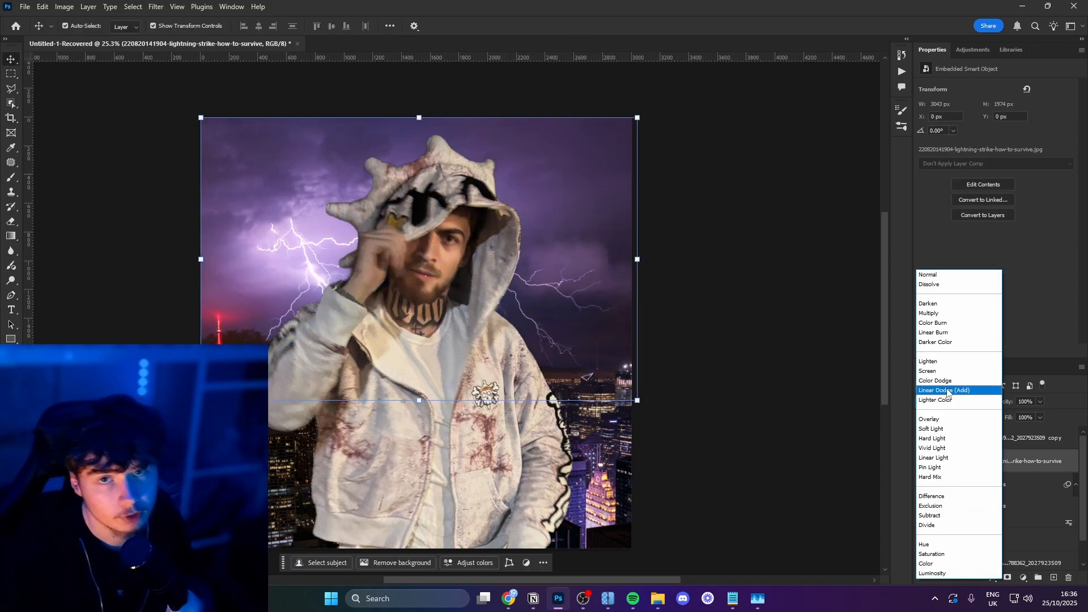
left_click(947, 391)
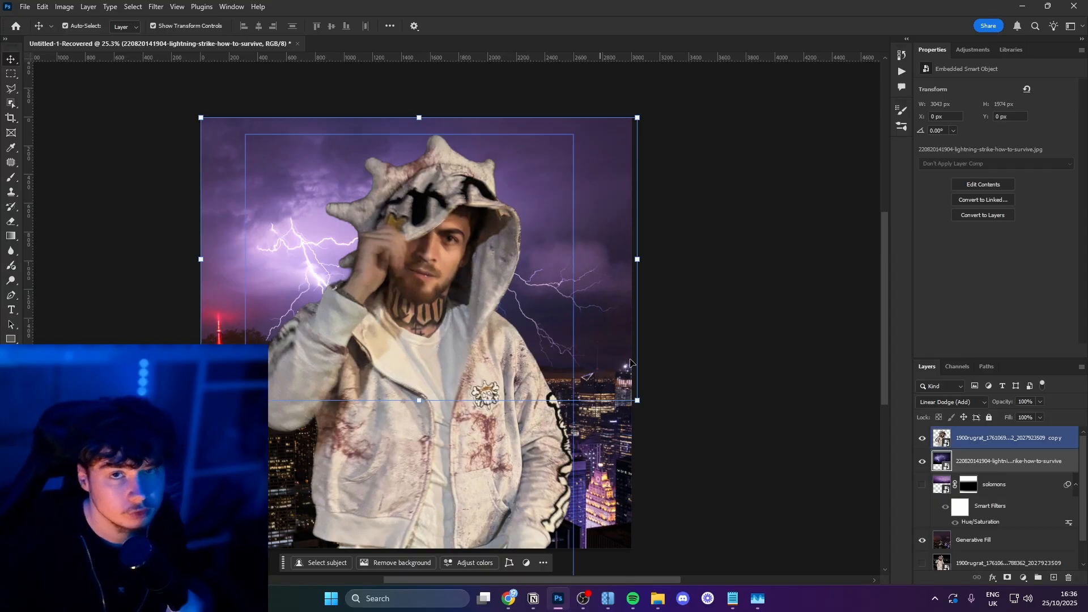
left_click(816, 389)
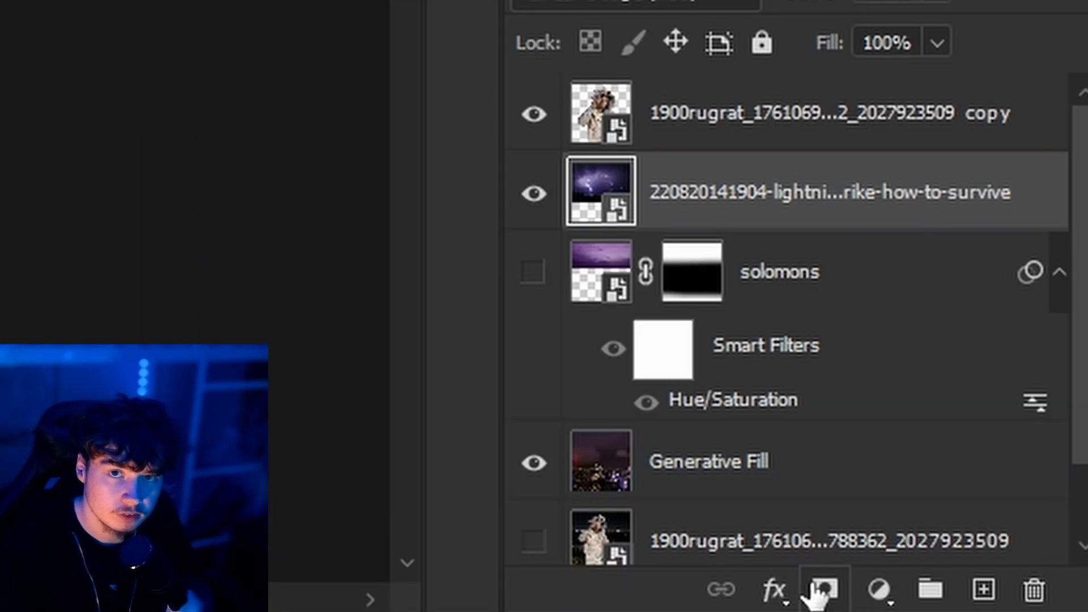
left_click(1008, 577)
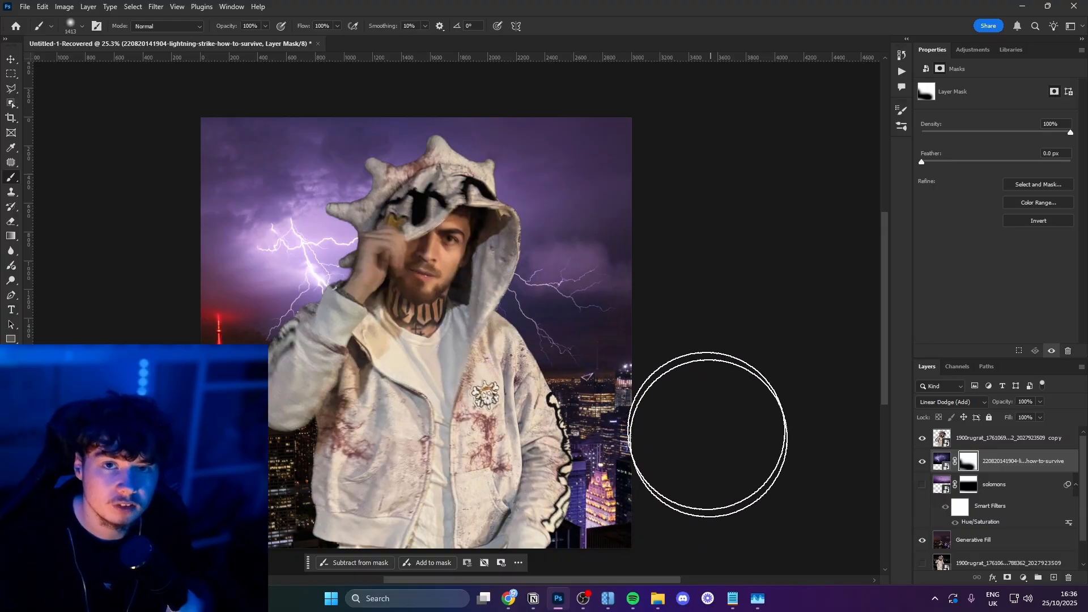
Step: Browse the BACKGROUNDS folder for more background images
key("alt+Tab")
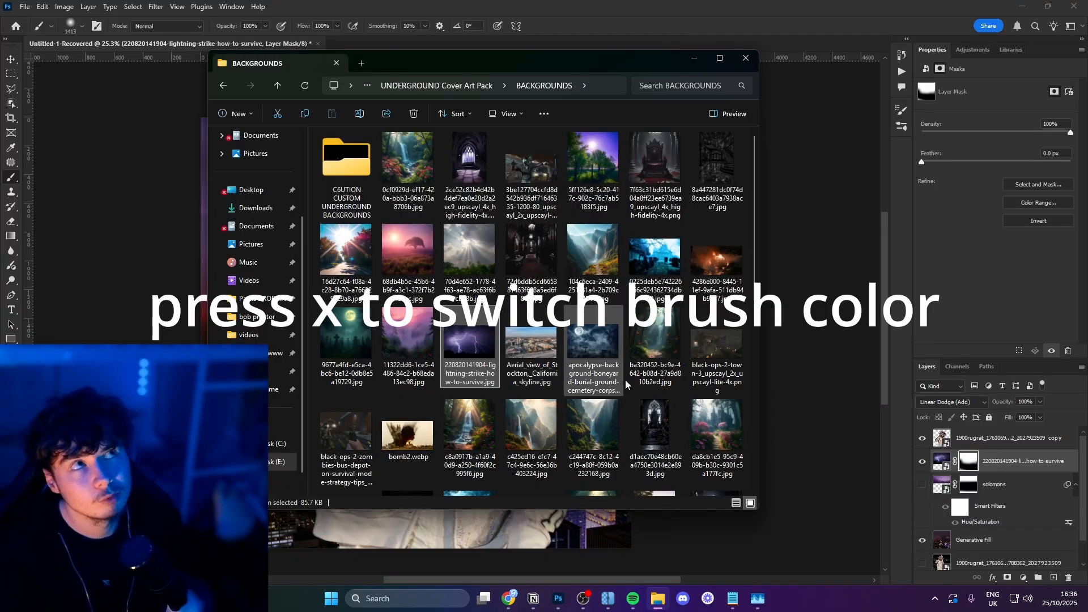
scroll(626, 385, "down", 10)
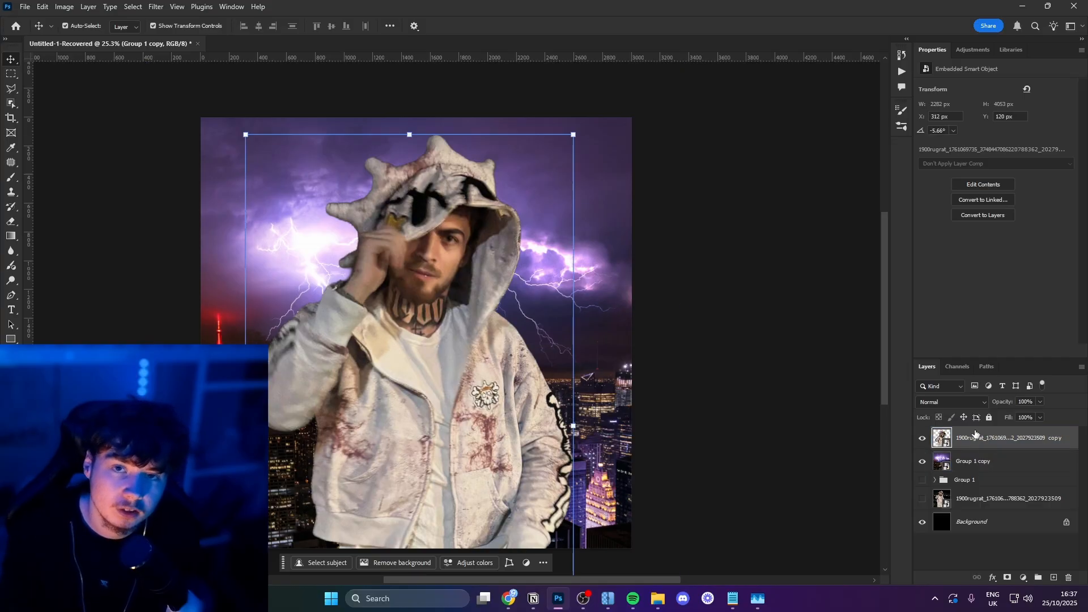
Step: Apply a Camera Raw filter to the man's cutout with yellow, blue, purple and magenta saturation at -100 and oranges at about -27
left_click(156, 6)
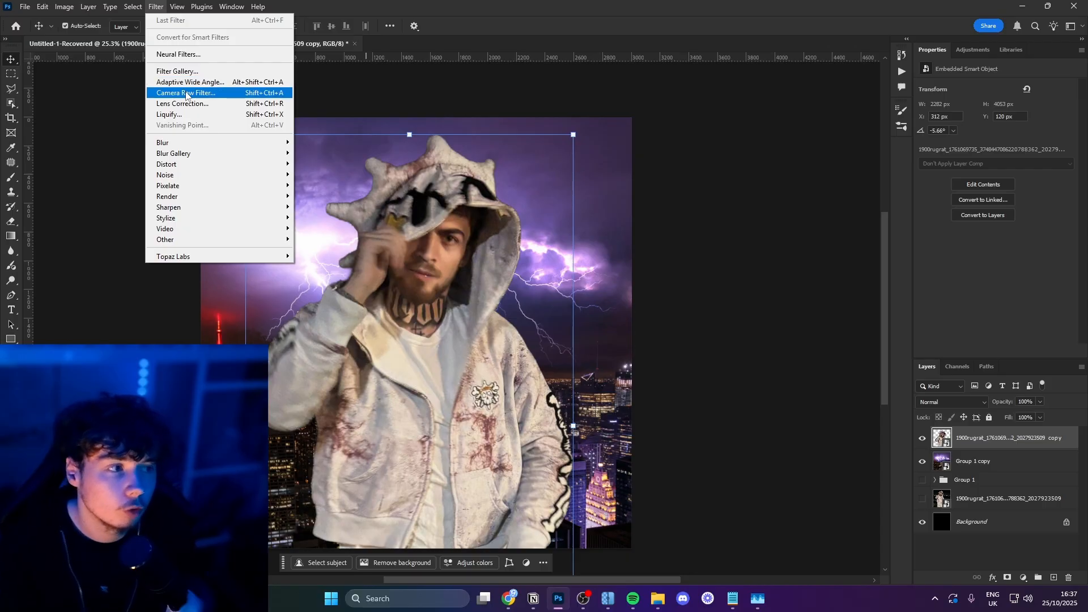
left_click(186, 92)
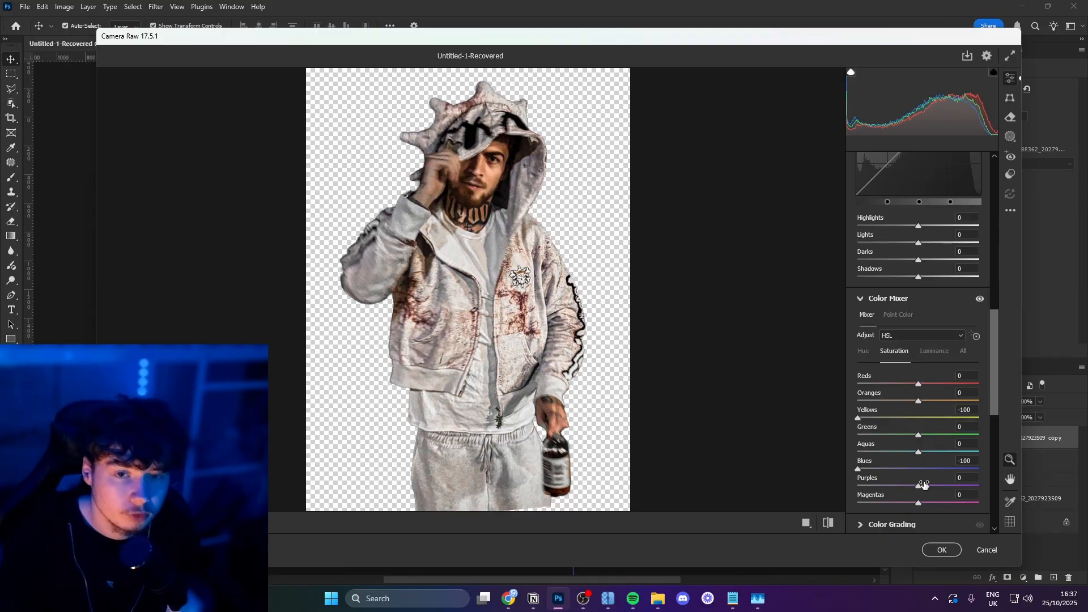
left_click_drag(918, 504, 857, 504)
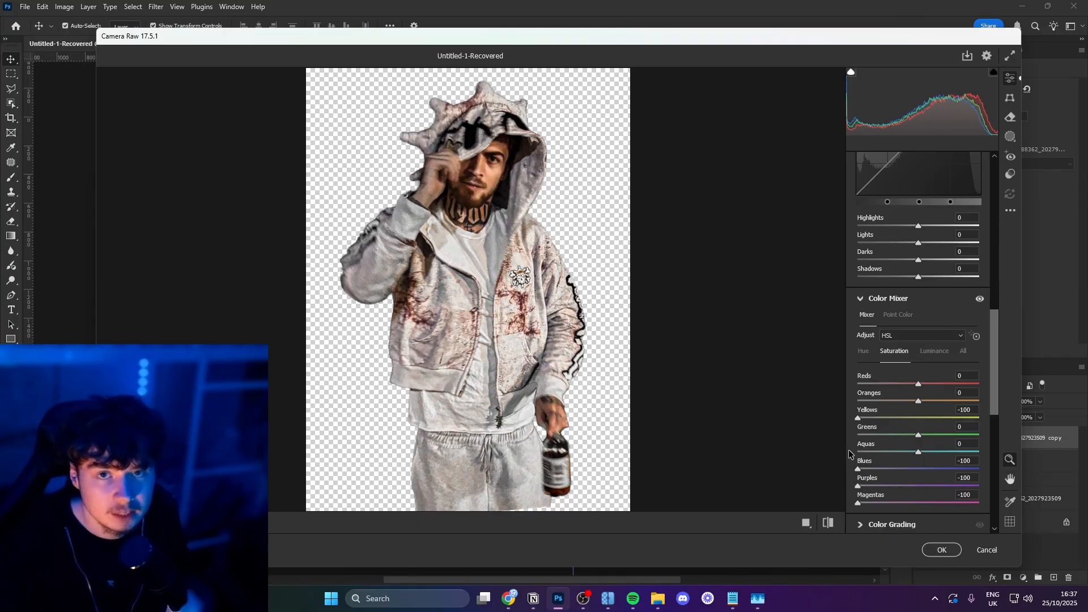
left_click_drag(918, 401, 902, 399)
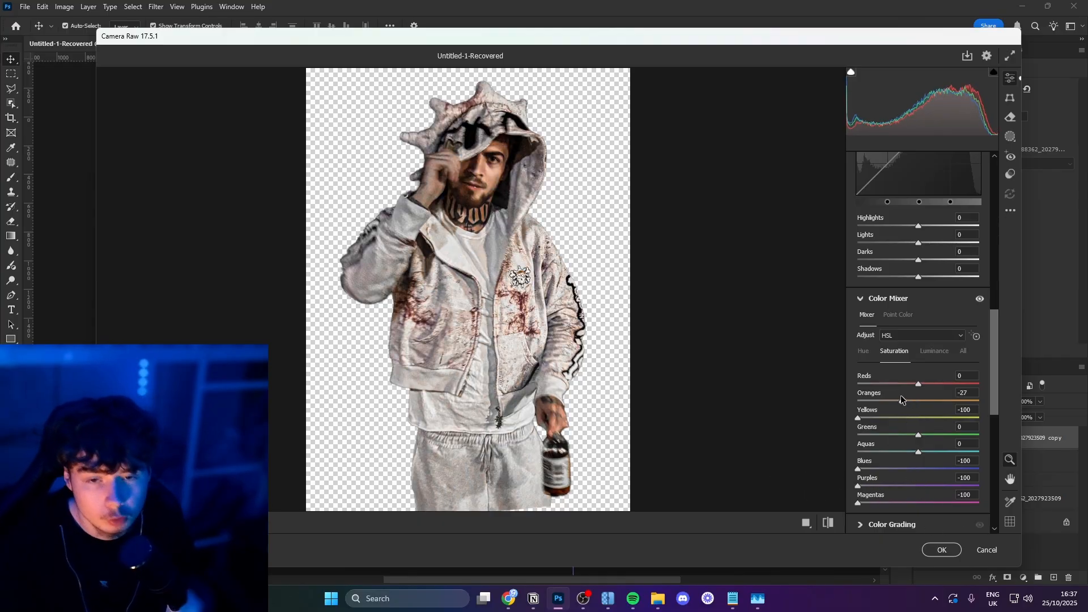
left_click(942, 550)
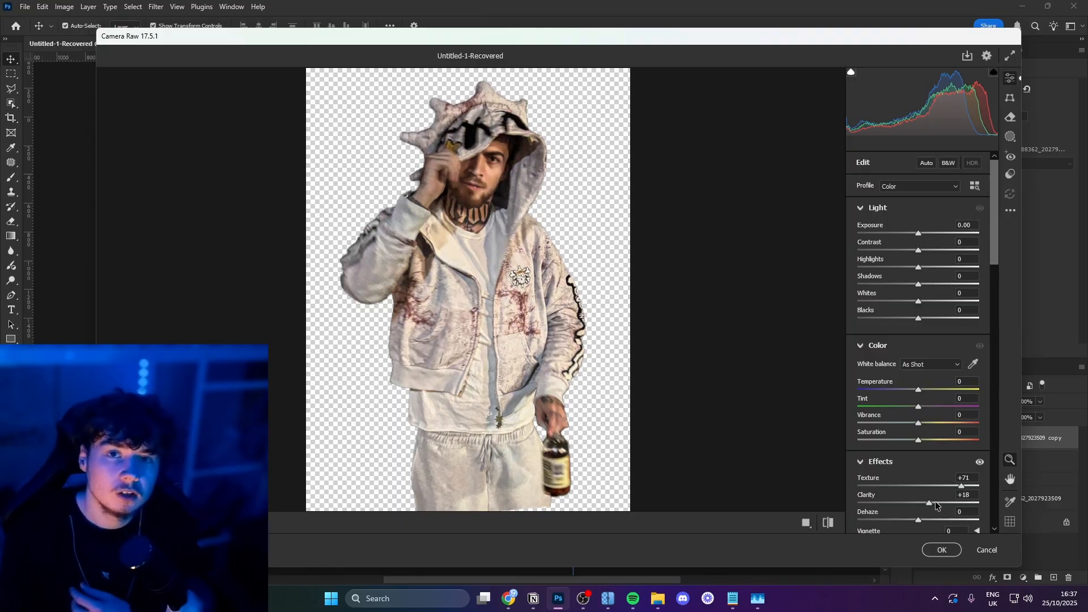
Step: Raise the cutout's clarity, lower its purple saturation and apply the Camera Raw filter
left_click_drag(935, 502, 937, 502)
scroll(918, 487, "down", 10)
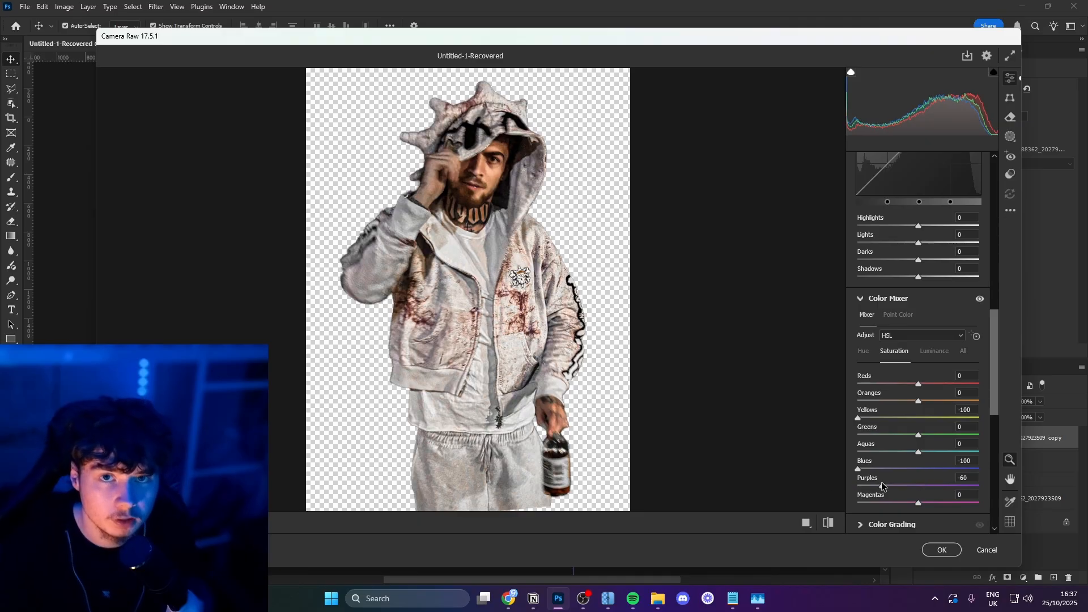
key("Return")
Step: Open the Camera Raw filter for the Group 1 copy background layer and lower its vibrance
scroll(668, 311, "down", 1)
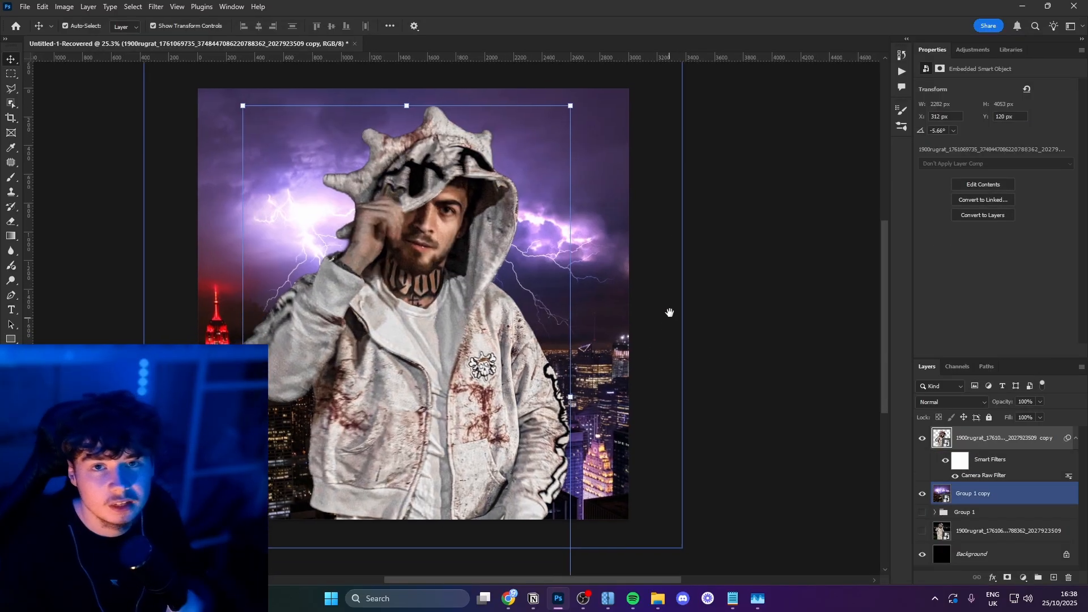
scroll(736, 343, "left", 1)
left_click(734, 342)
left_click(271, 326)
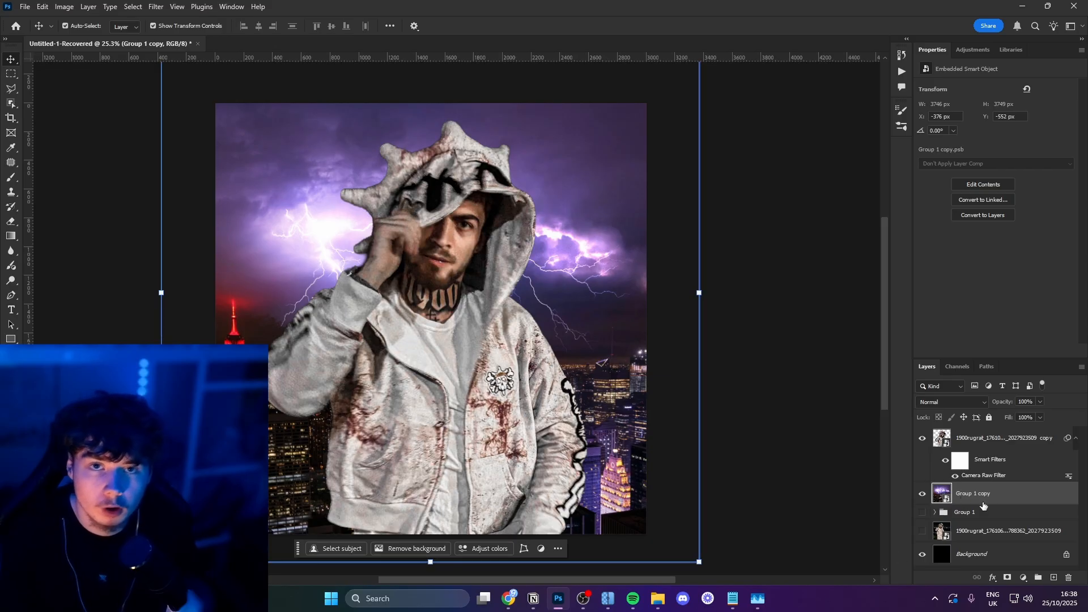
left_click(157, 6)
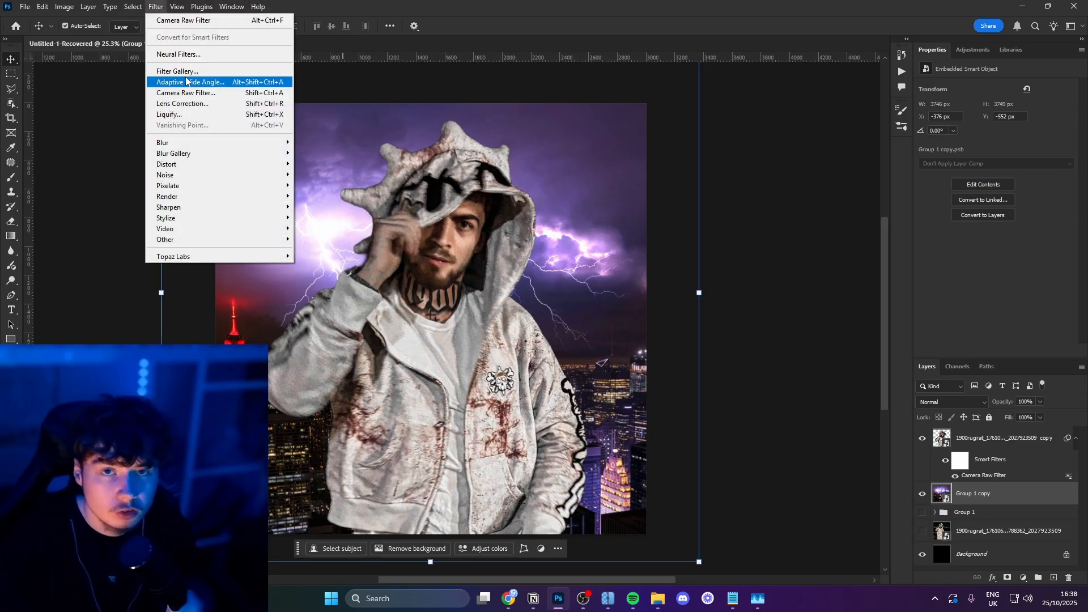
left_click(187, 80)
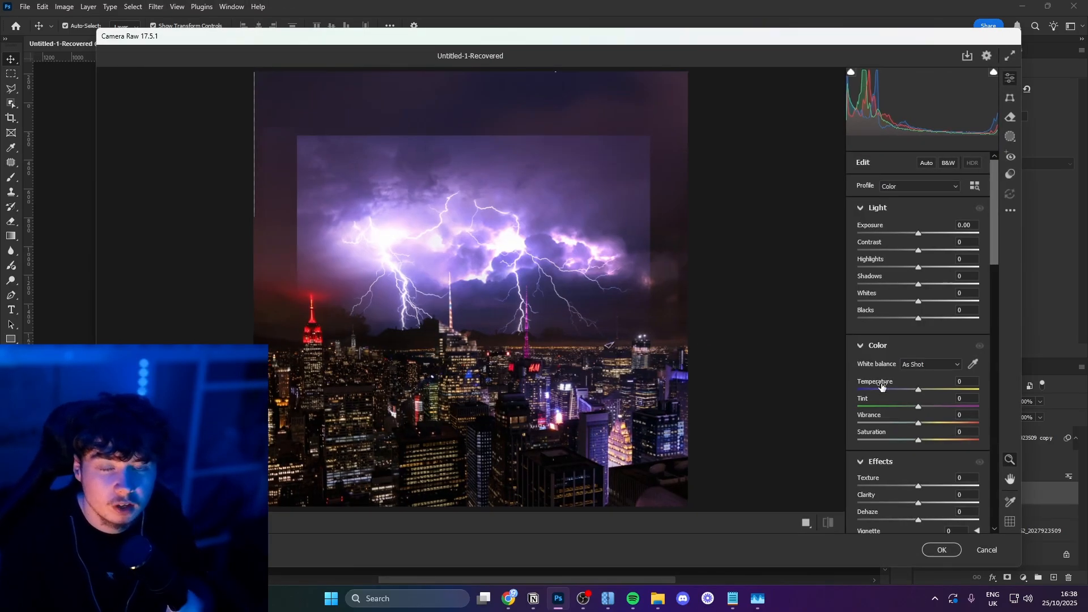
scroll(919, 460, "down", 2)
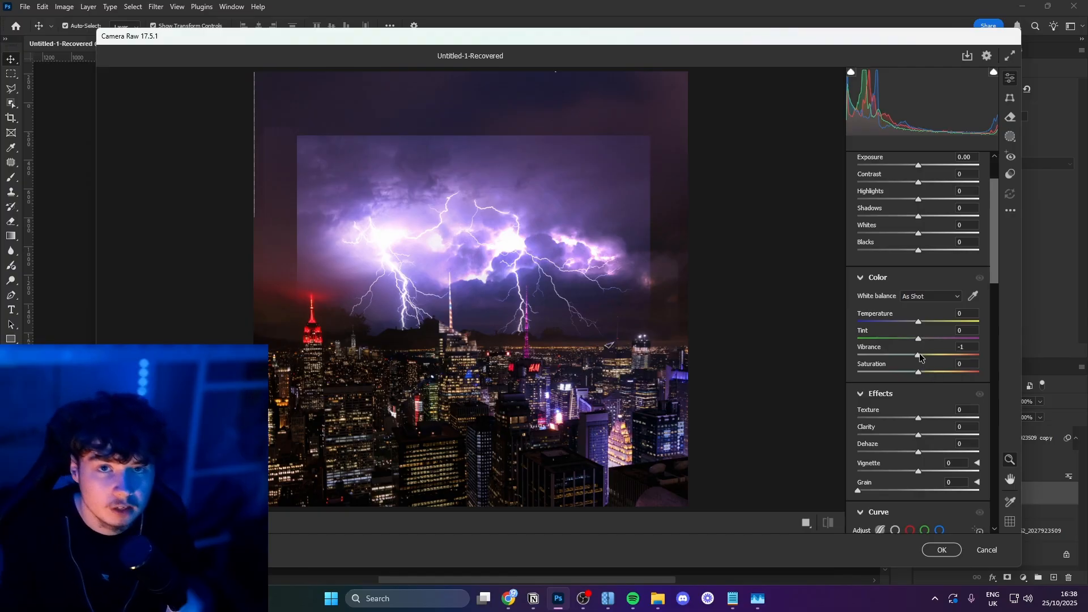
left_click_drag(921, 355, 905, 352)
Step: Set the background's blue saturation to +25 and its orange, yellow, green and aqua saturation to -100
scroll(925, 412, "down", 12)
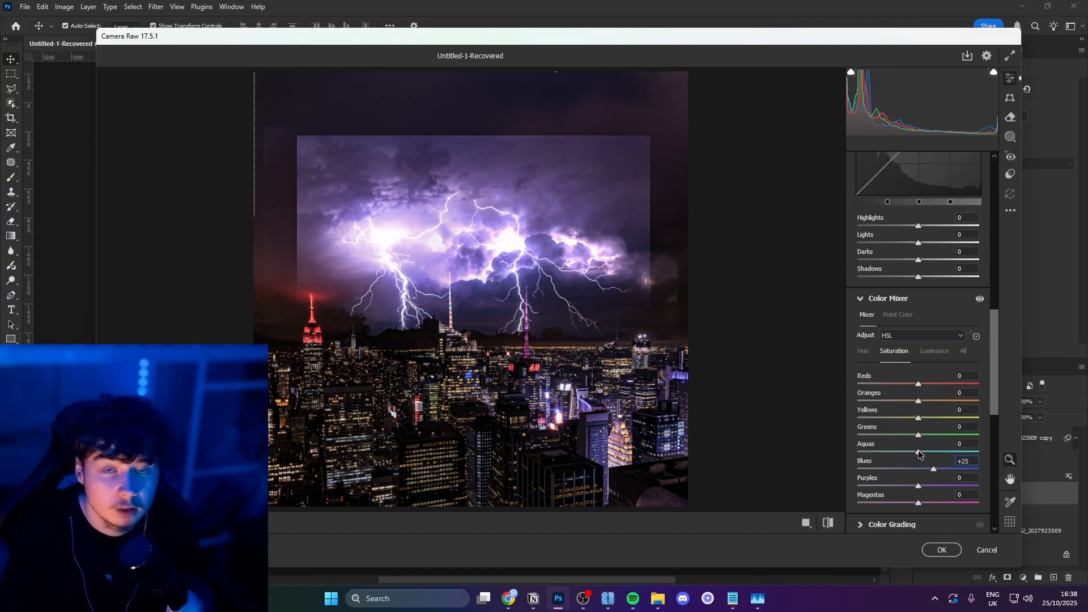
left_click_drag(918, 452, 773, 437)
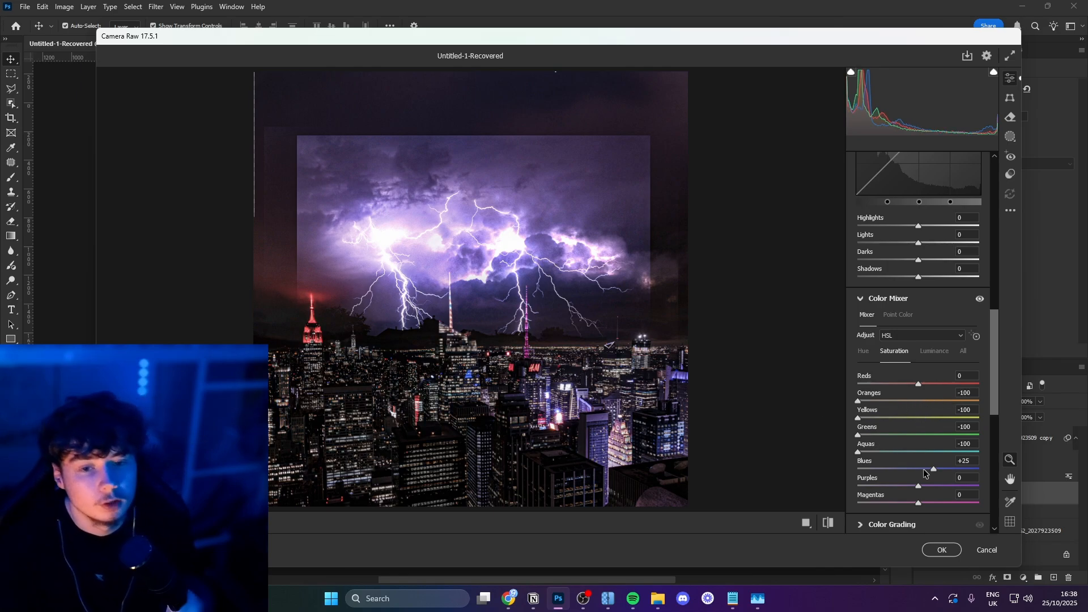
scroll(904, 462, "down", 10)
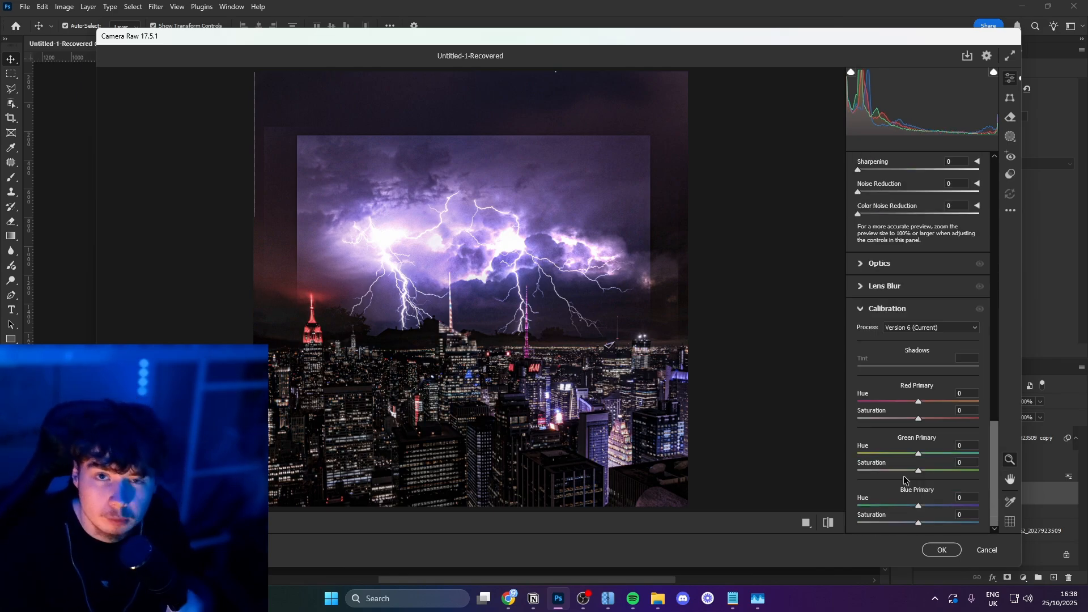
Step: Set the background's Blue Primary calibration hue to -50 and apply the Camera Raw filter
left_click_drag(921, 508, 884, 504)
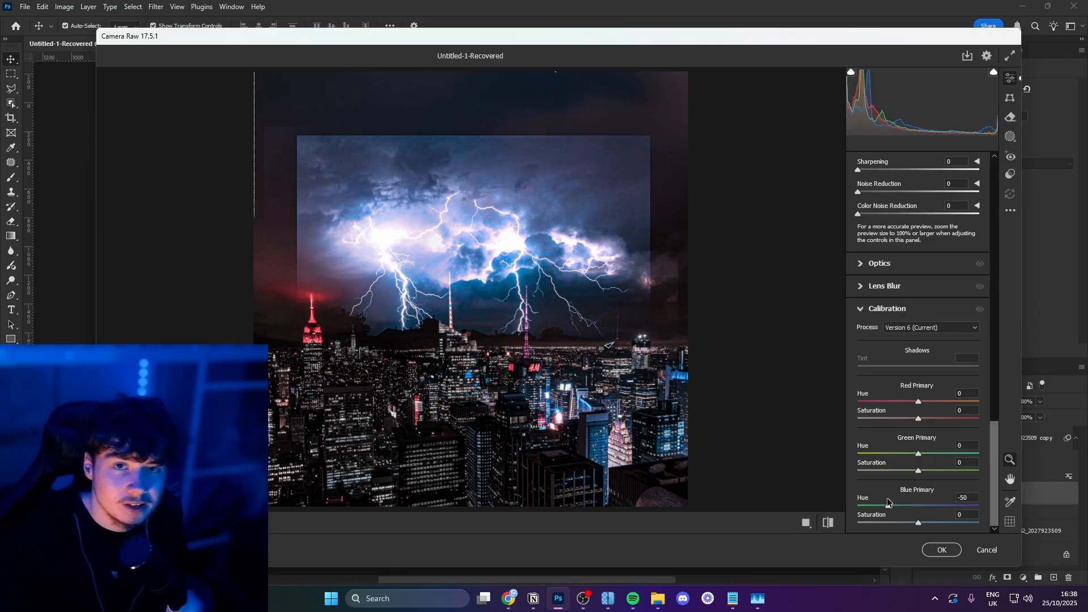
left_click(938, 549)
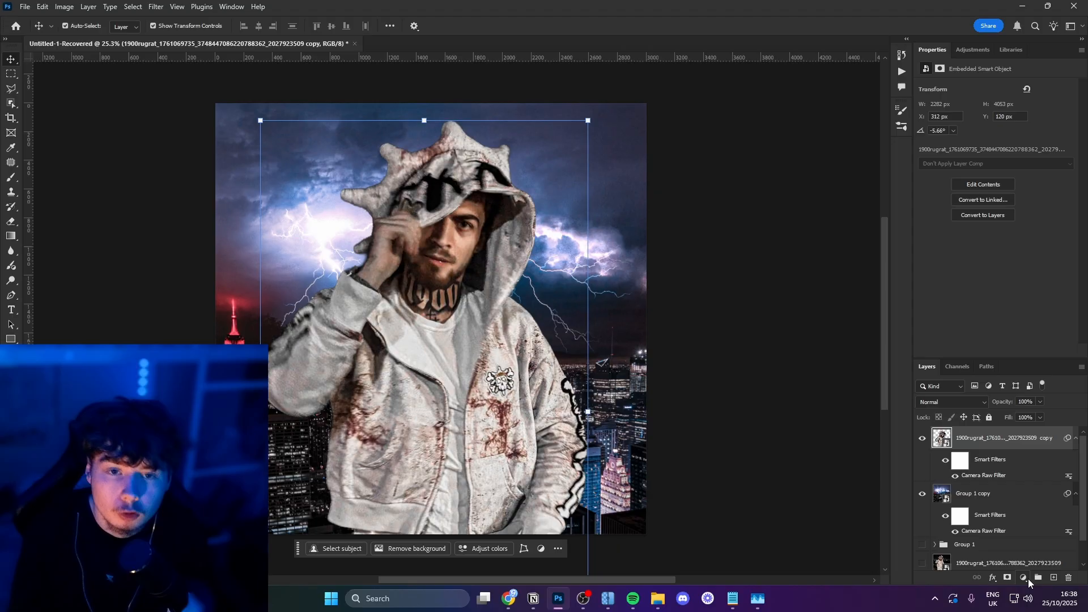
Step: Add a reversed Gradient Map adjustment above the man's cutout, with Overlay blending and 65% fill
left_click(1029, 579)
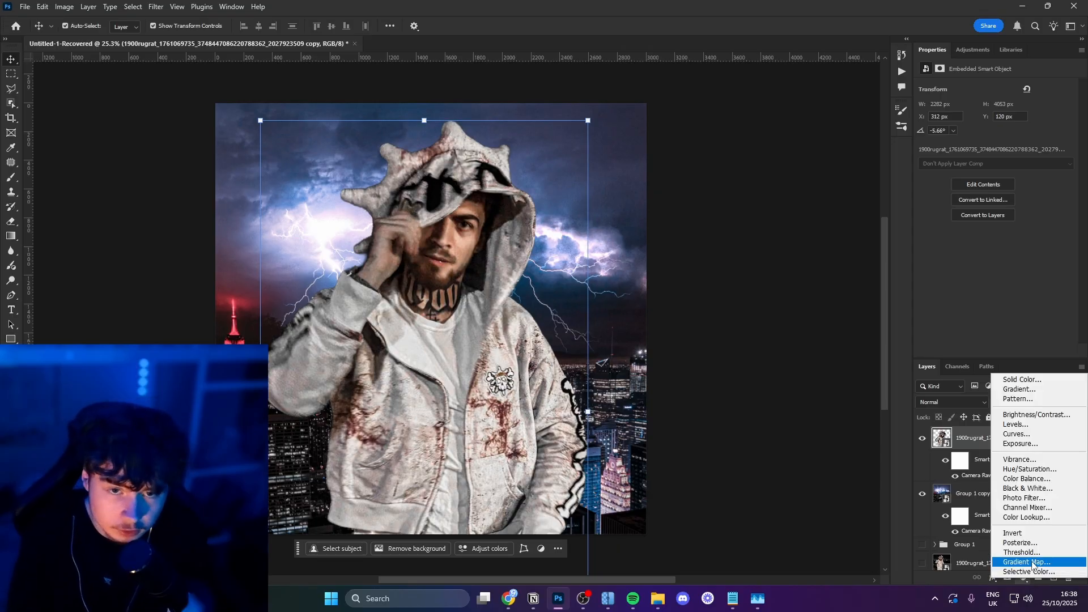
left_click(1016, 550)
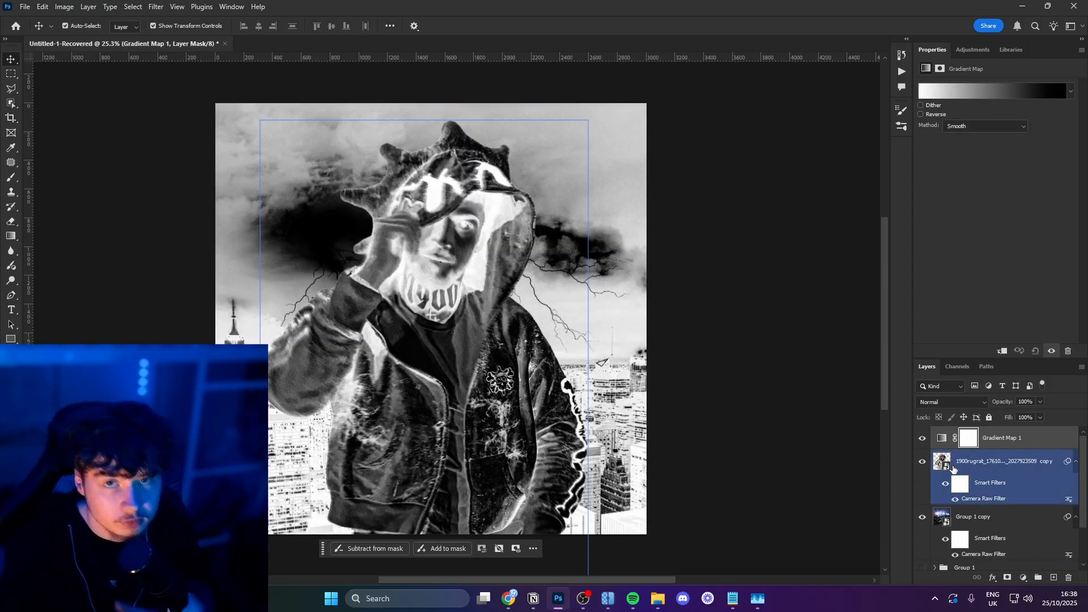
left_click(945, 113)
left_click(951, 402)
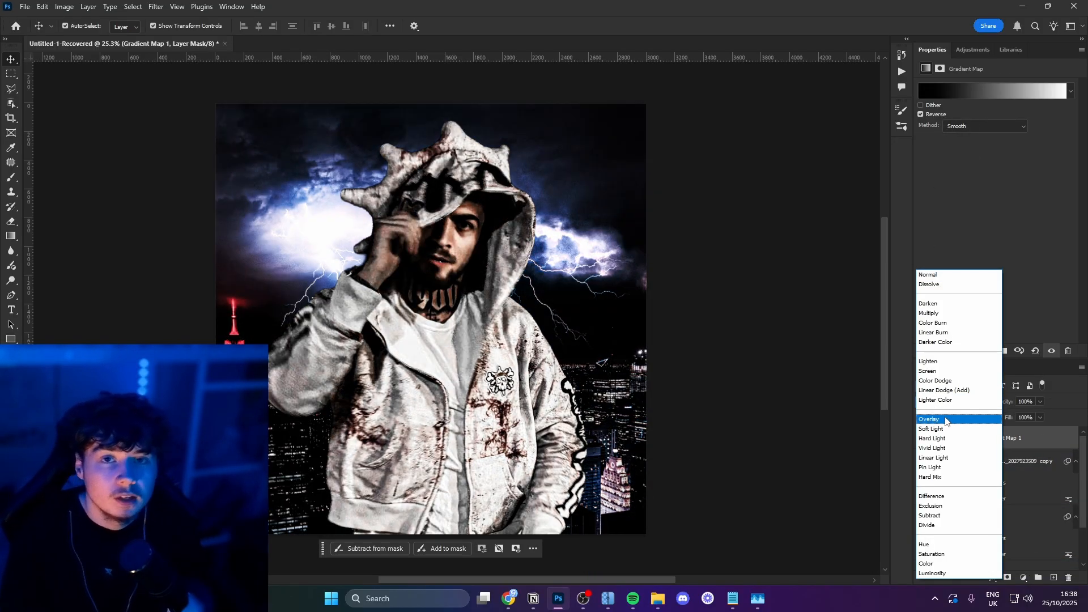
left_click(946, 420)
left_click_drag(1002, 417, 1000, 417)
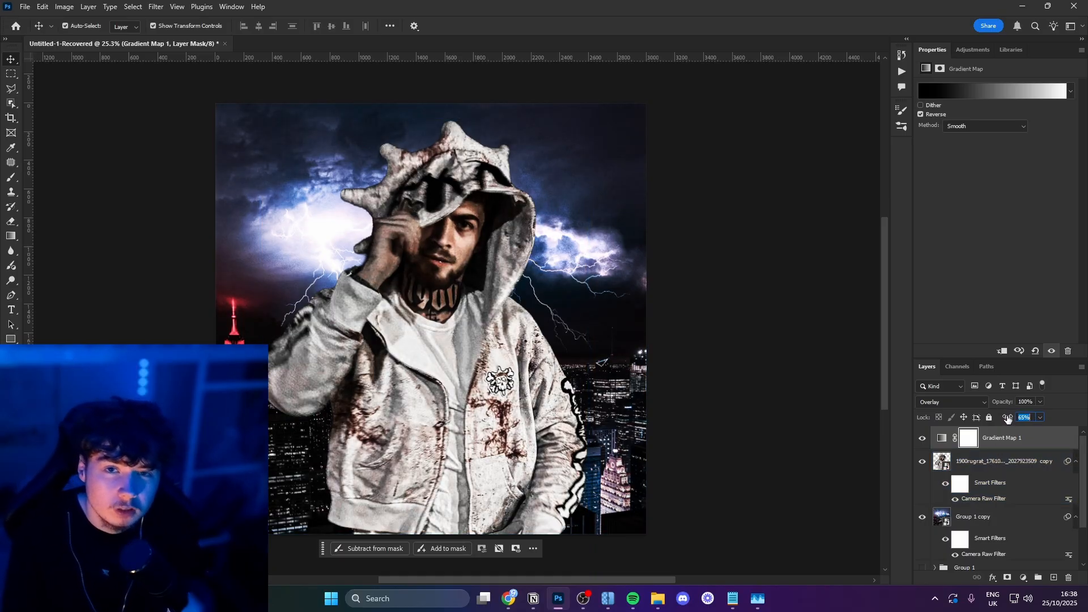
Step: Add a Curves adjustment with a shadow point at input 35, output 25 and a highlight point at input 201, output 206
left_click(1023, 577)
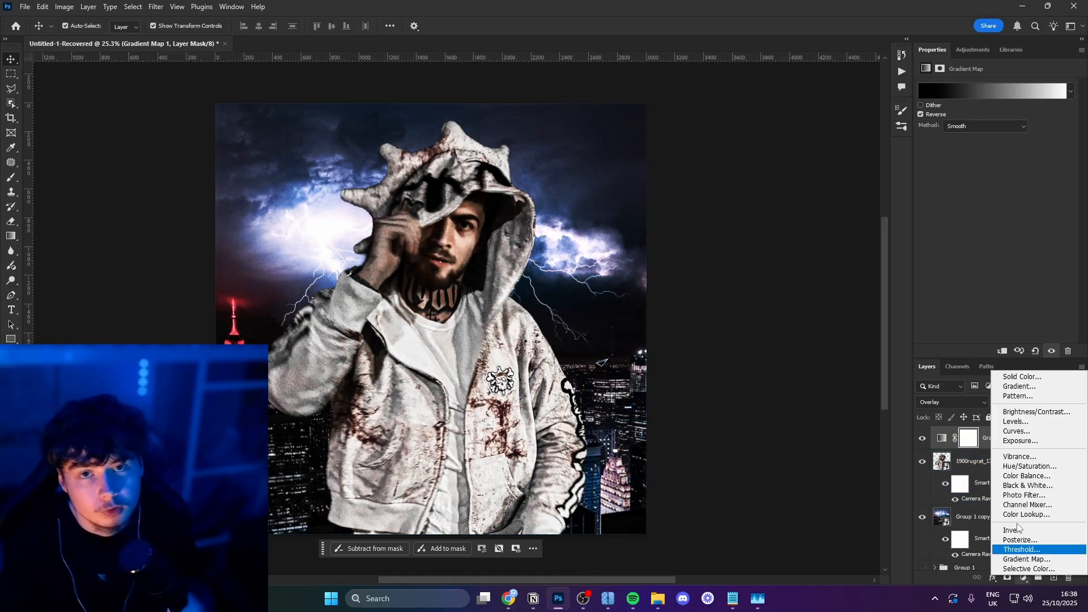
left_click(1015, 433)
left_click_drag(955, 231, 957, 234)
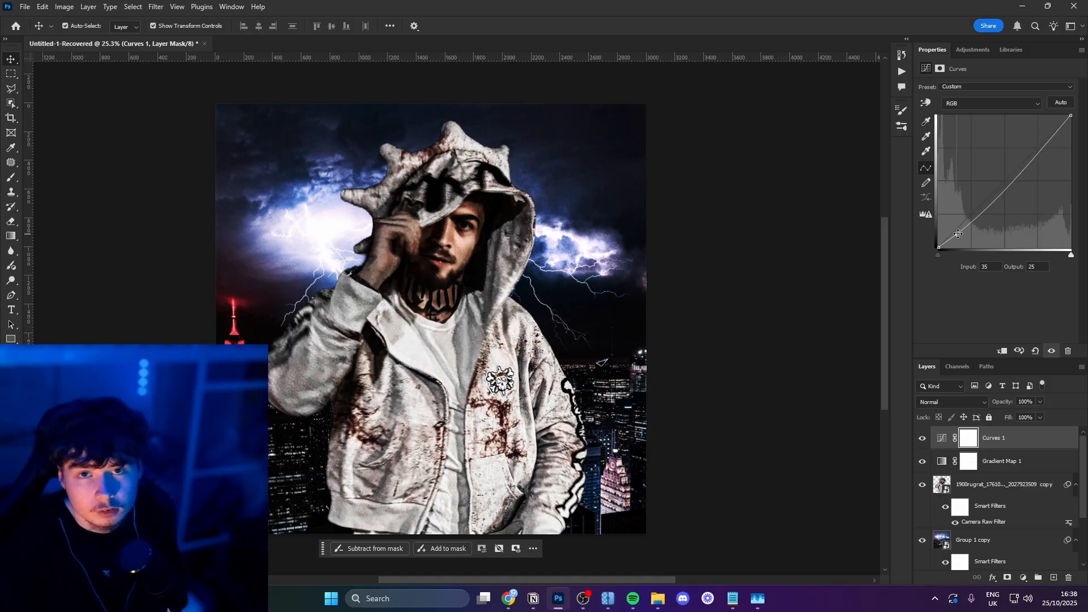
left_click_drag(1044, 141, 1043, 141)
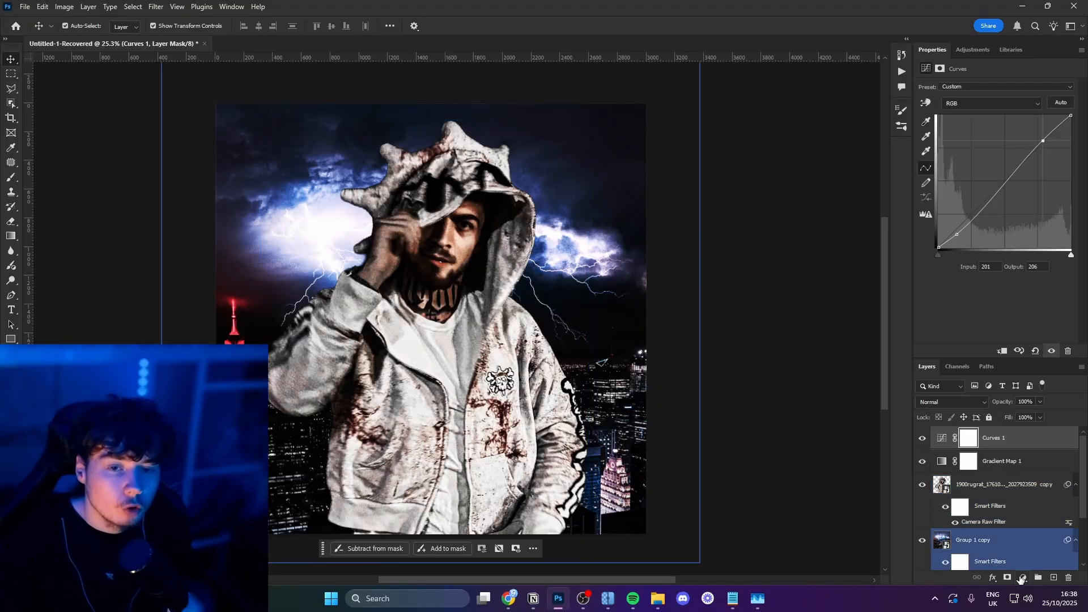
Step: Add a Brightness/Contrast adjustment with brightness 17 and contrast 21
left_click(1022, 577)
left_click(1031, 412)
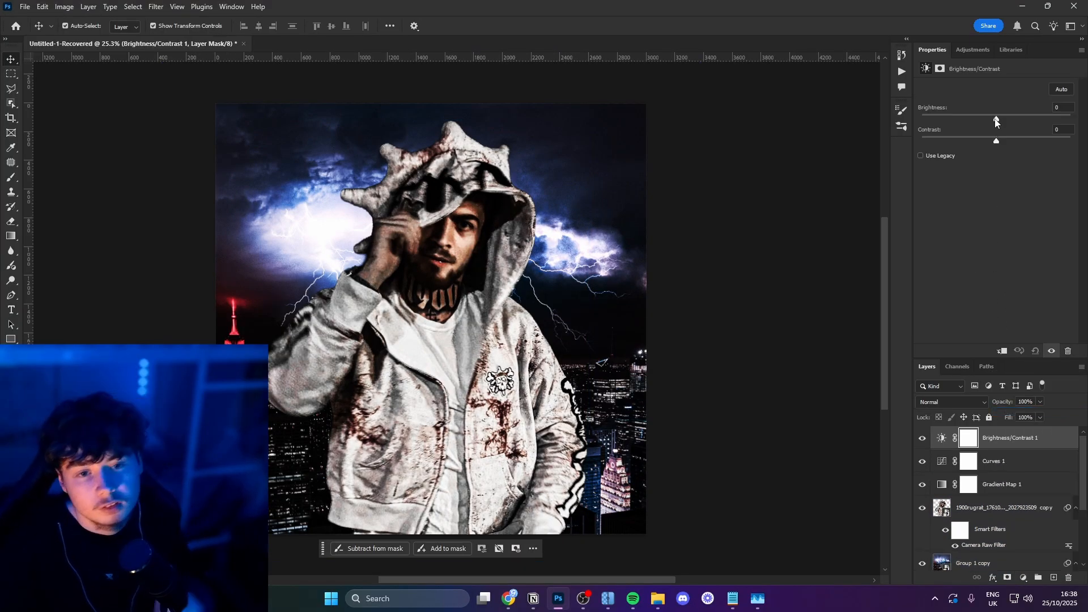
left_click_drag(997, 122, 1012, 142)
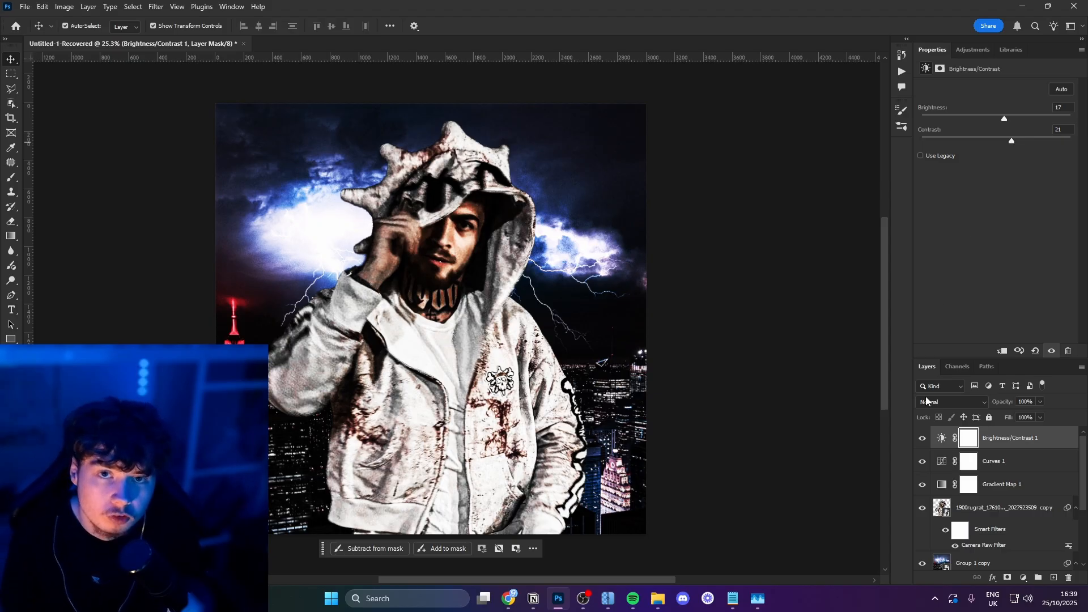
Step: Add an Exposure adjustment with offset 0.0009, try gamma correction 0.76, and set the gamma back to 1.00
left_click(1023, 578)
left_click(1020, 442)
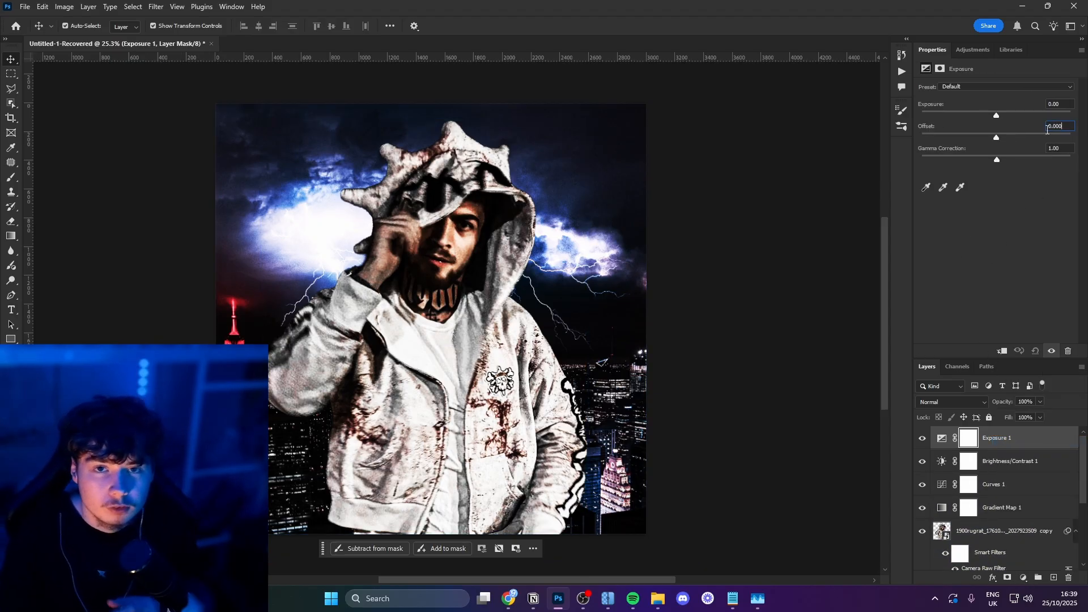
type("9")
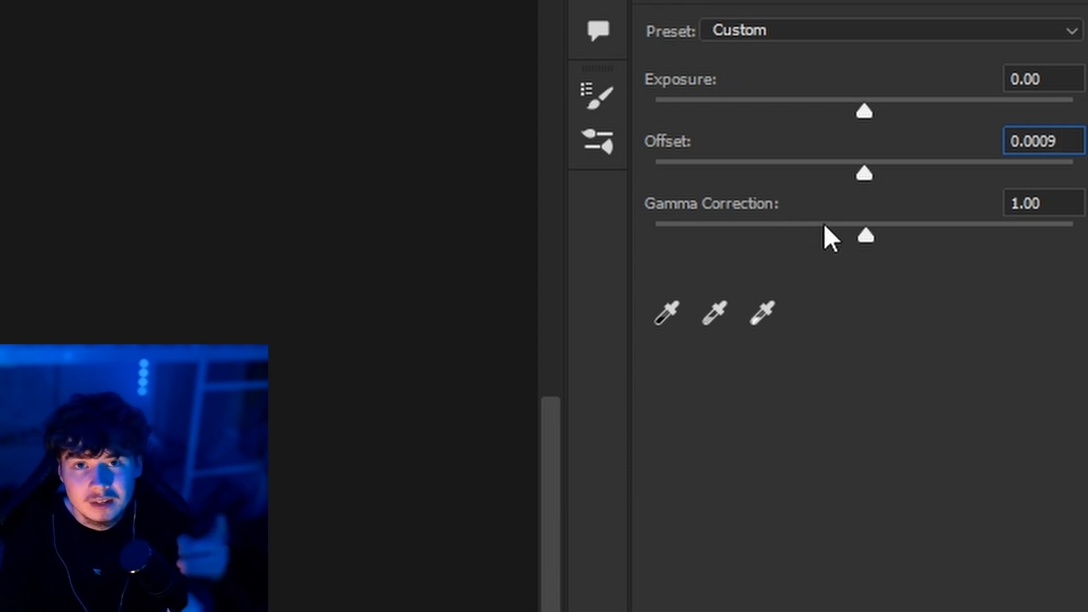
left_click_drag(866, 235, 889, 236)
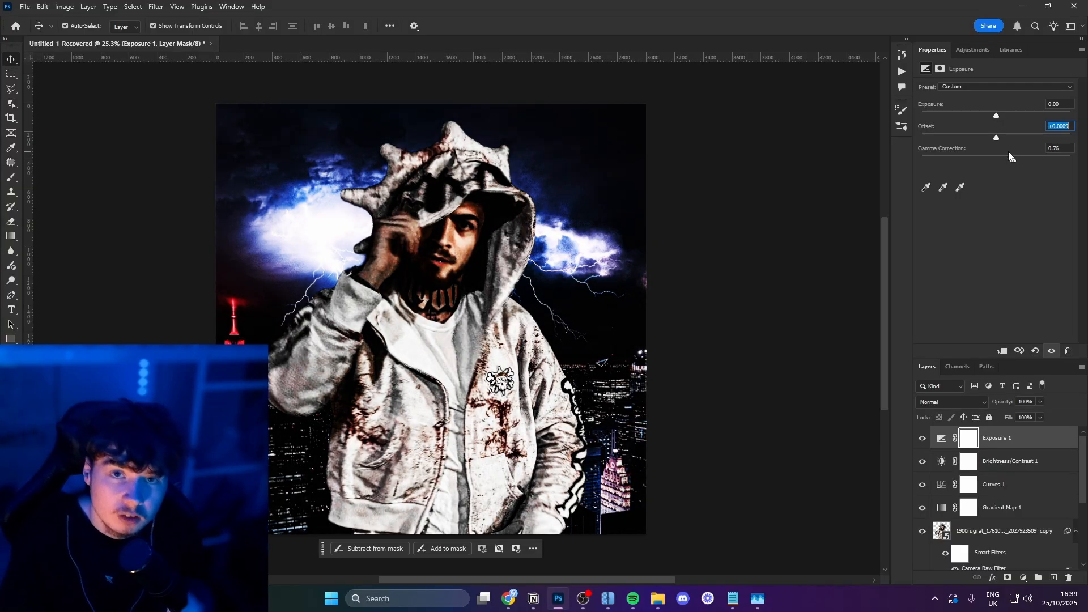
left_click_drag(1008, 155, 997, 158)
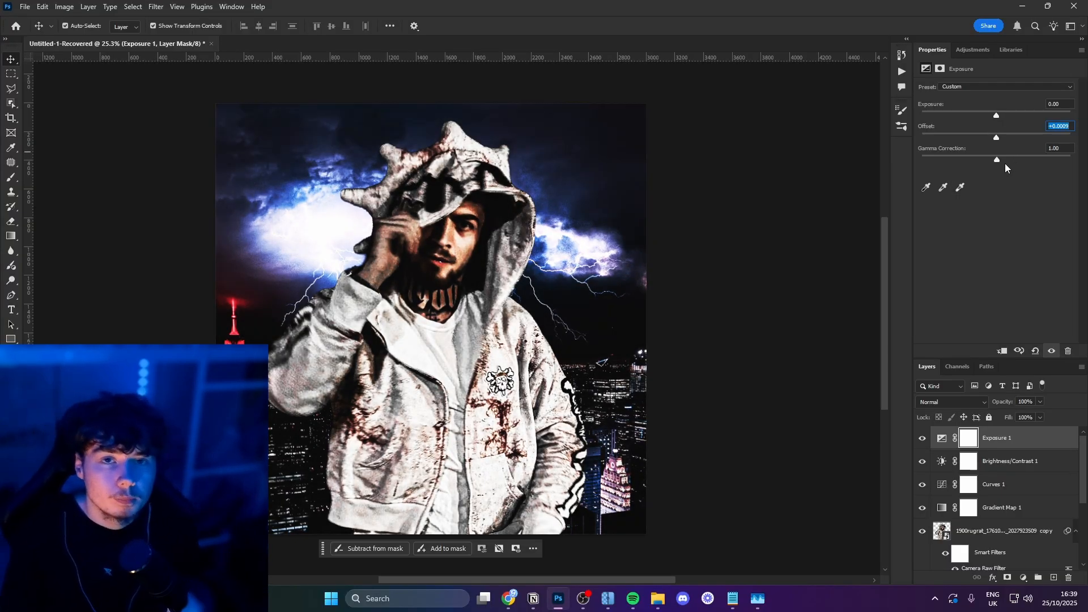
Step: Hide the Brightness/Contrast 1 layer, and toggle the Curves 1 layer off and on to compare its effect
left_click(932, 461)
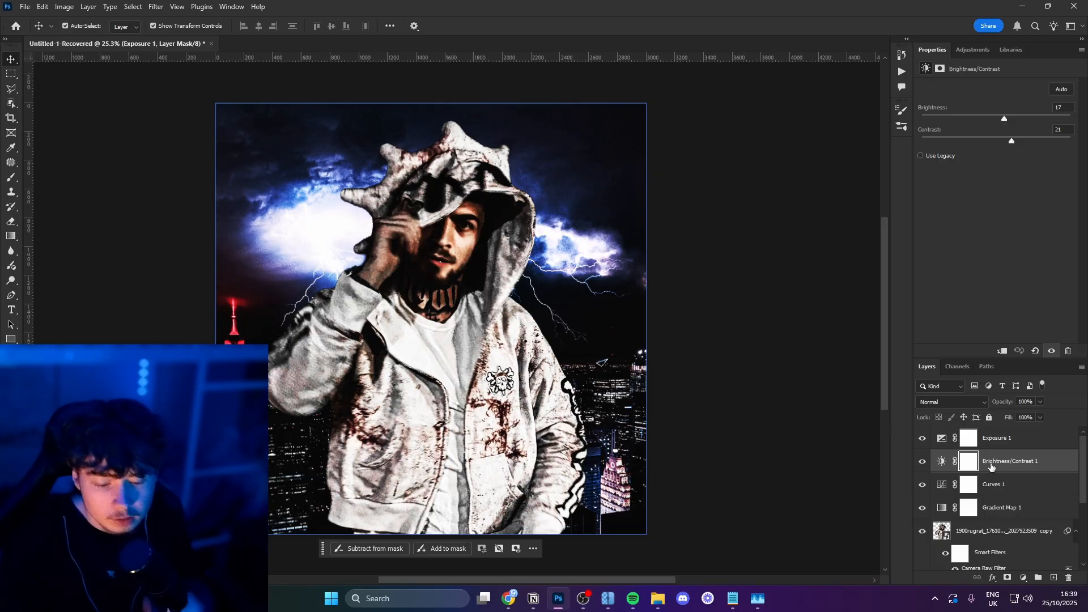
left_click(923, 461)
left_click(922, 462)
left_click(922, 462)
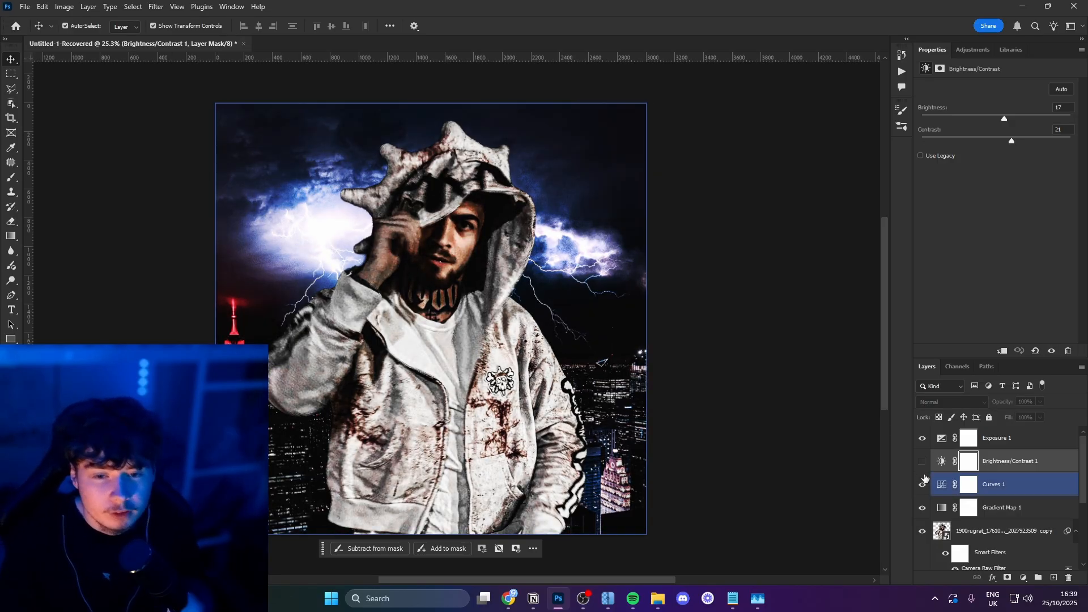
left_click(922, 485)
left_click(923, 485)
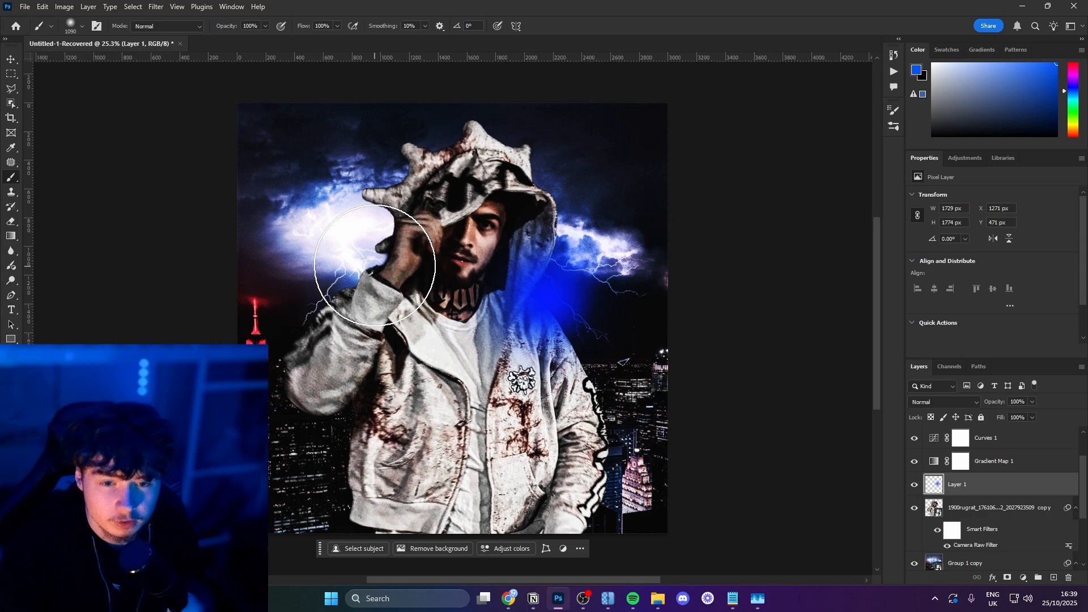
Step: Try a second blue glow beside the man's raised hand and set Layer 1's blend mode to Linear Dodge (Add)
left_click(374, 265)
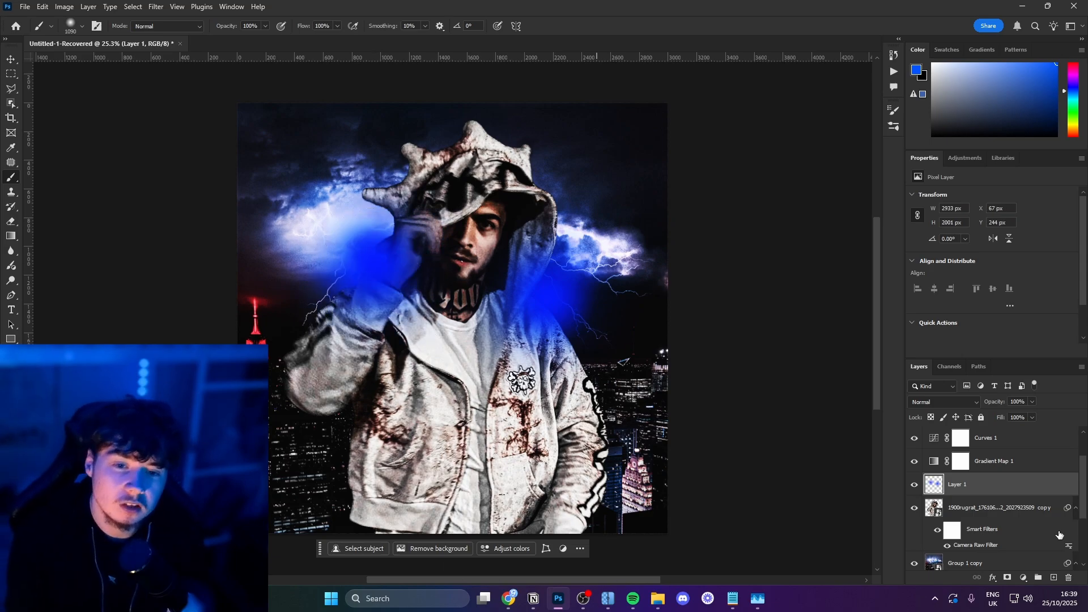
left_click(967, 401)
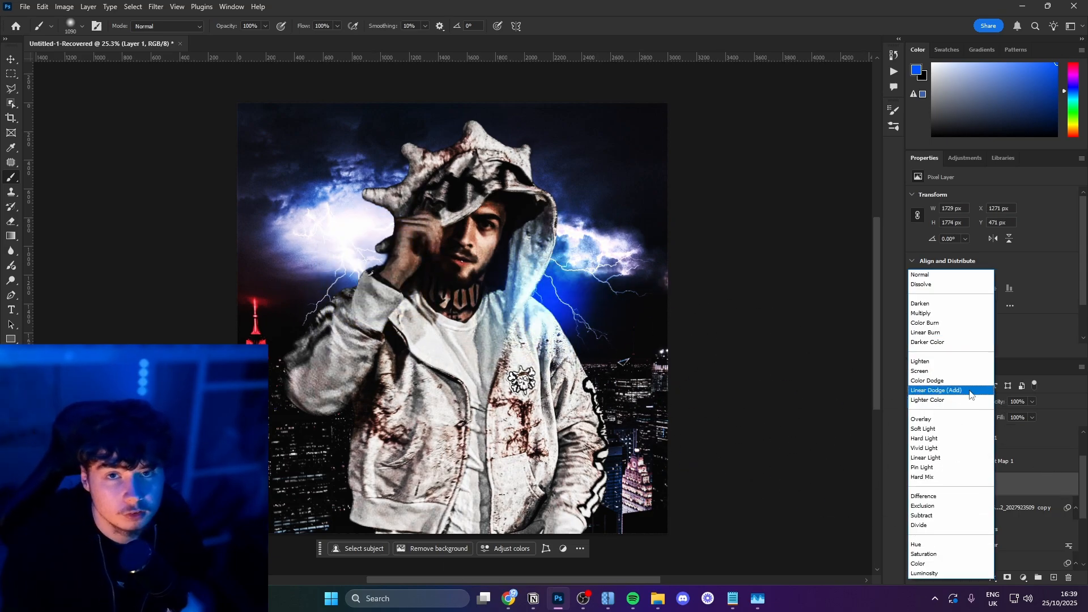
left_click(969, 388)
Step: Add a new layer and paint a soft white glow over the raised hand, sampling the colour from the bright lightning cloud
left_click(1056, 576)
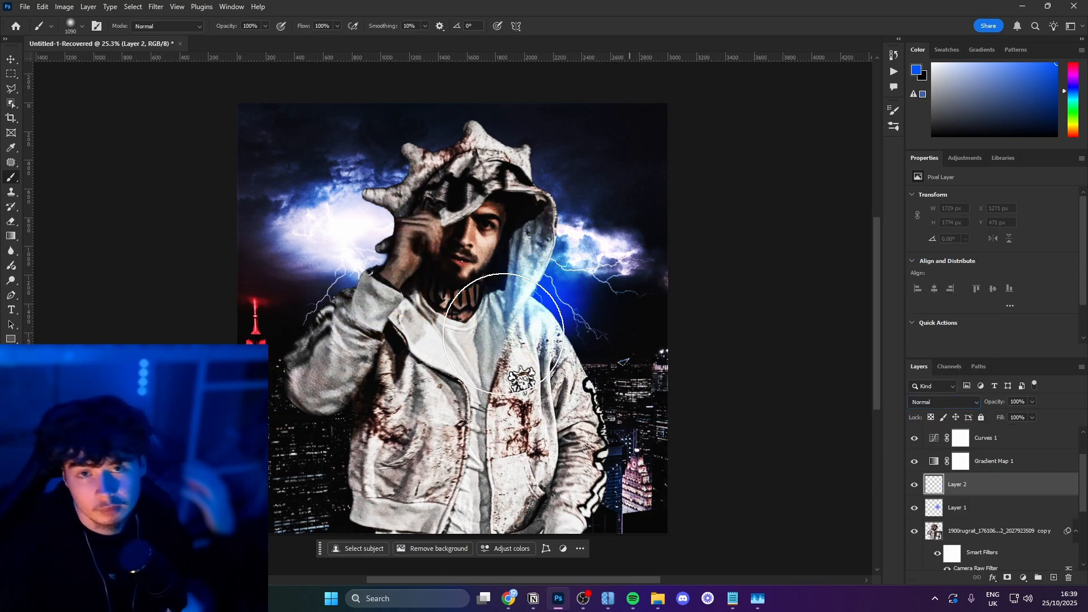
left_click(344, 245, "alt")
left_click(366, 238)
key("ctrl+z")
left_click(377, 235)
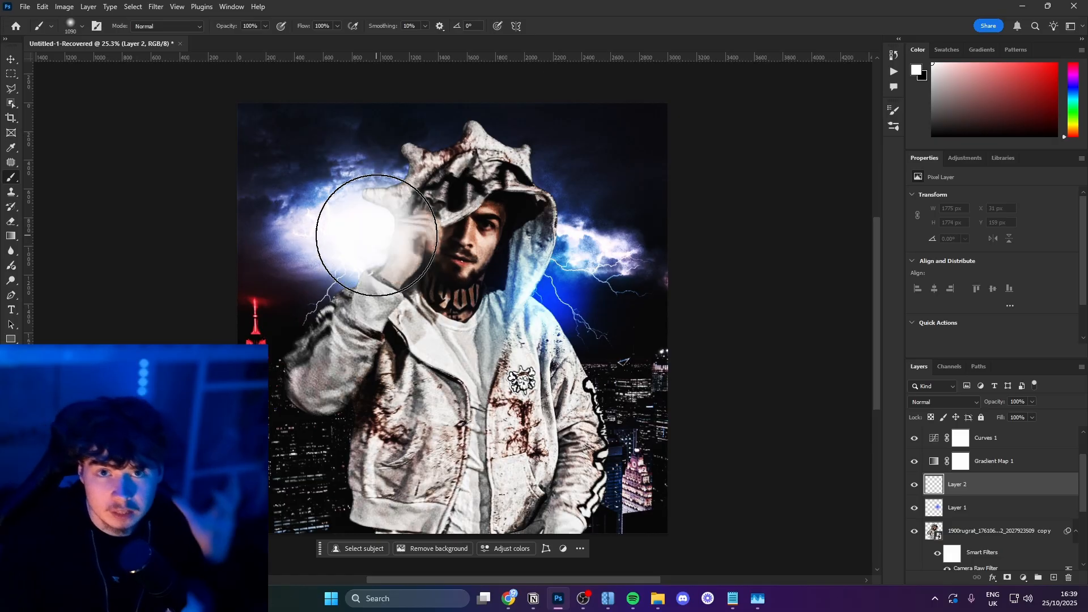
Step: Set the white glow layer to Linear Dodge (Add) blending with 56% fill
left_click(960, 405)
left_click(960, 397)
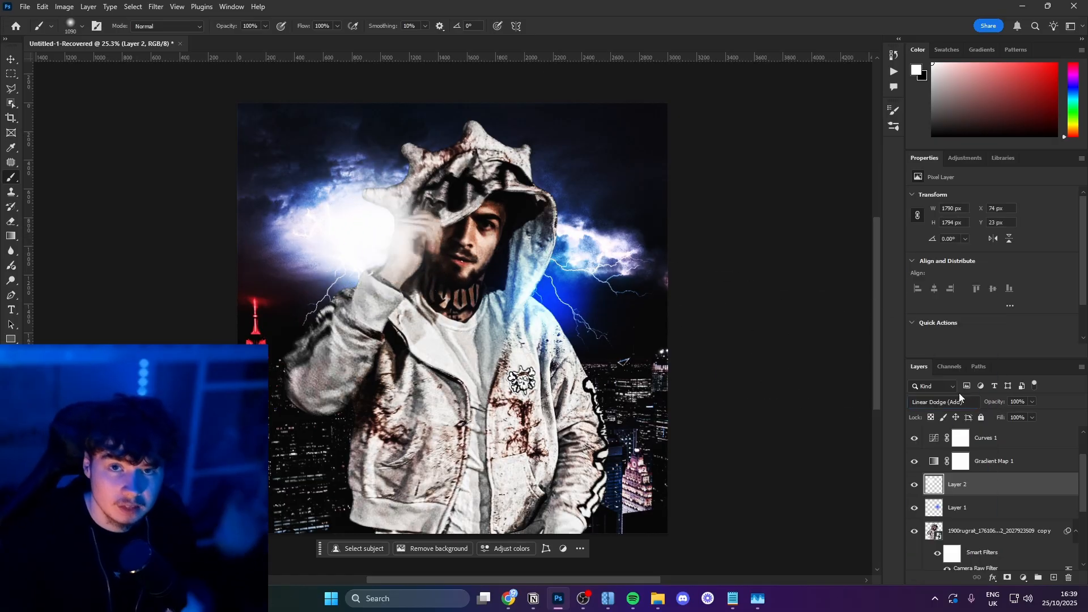
left_click_drag(1002, 418, 980, 408)
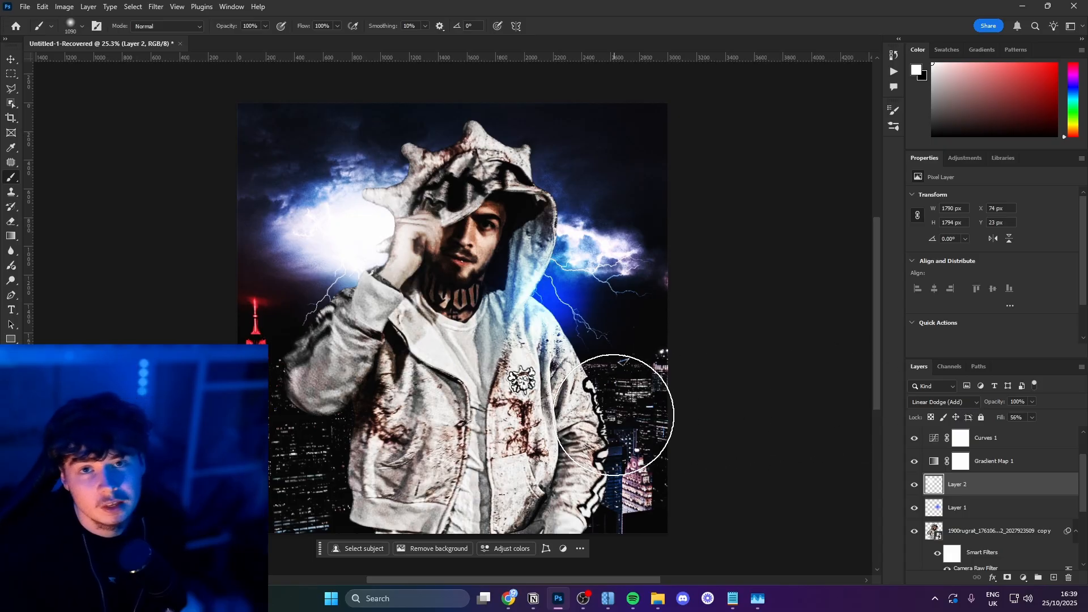
Step: Apply a 19 px Iris Blur to the Group 1 copy background, widening the ellipse to span slightly beyond the canvas width
scroll(614, 415, "up", 3)
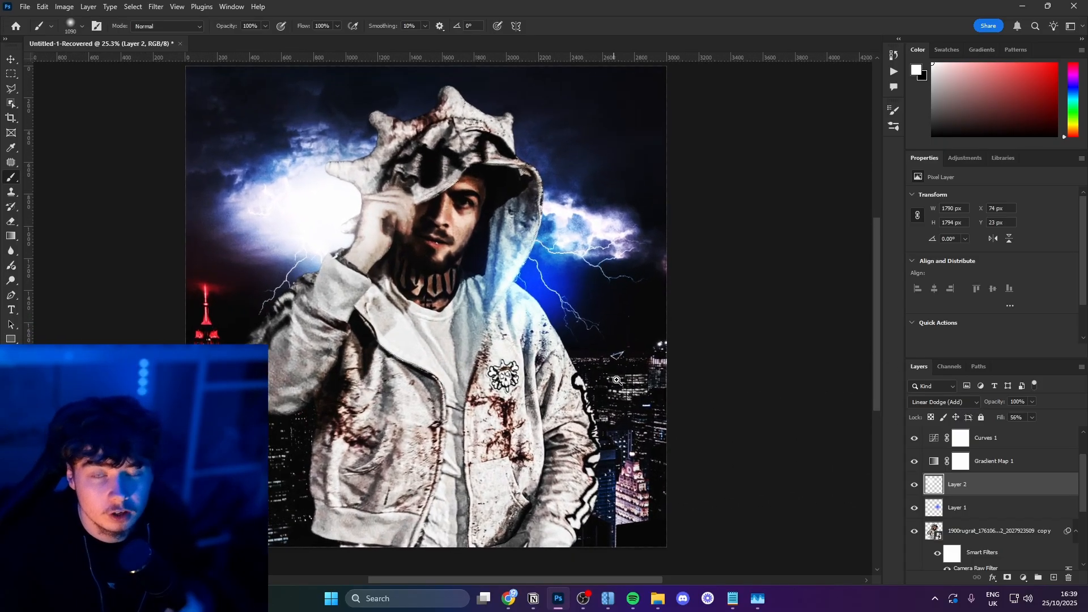
scroll(617, 380, "up", 2)
left_click_drag(617, 380, 588, 385)
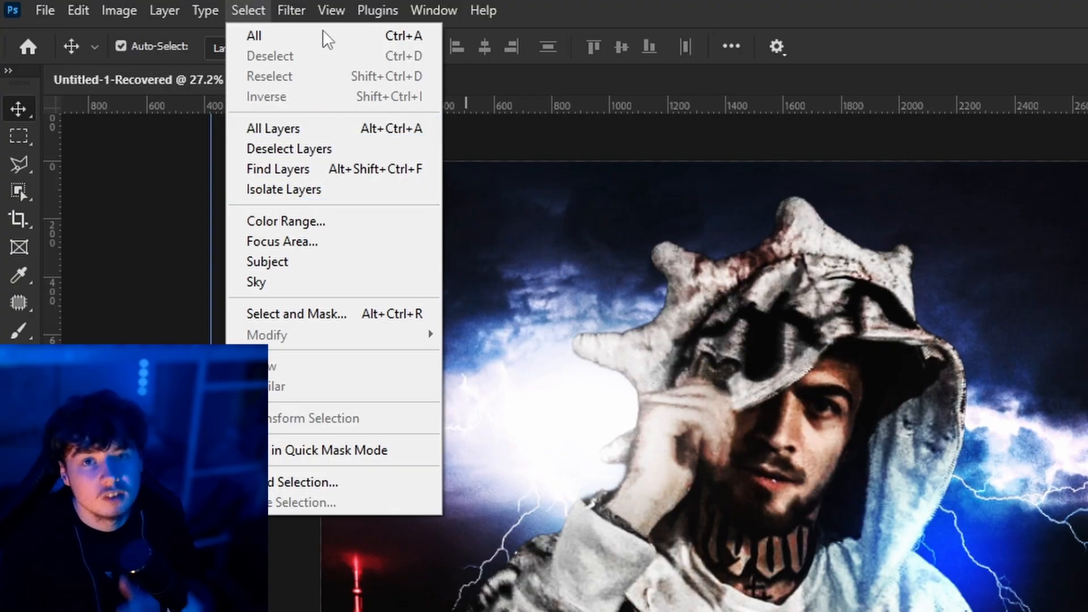
mouse_move(292, 11)
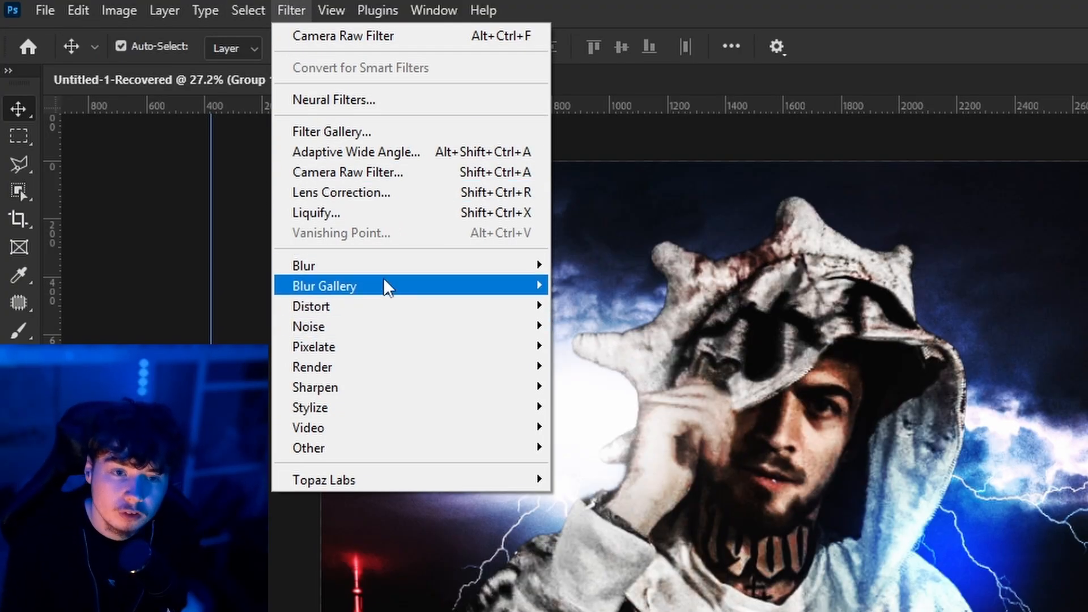
mouse_move(387, 288)
left_click(576, 306)
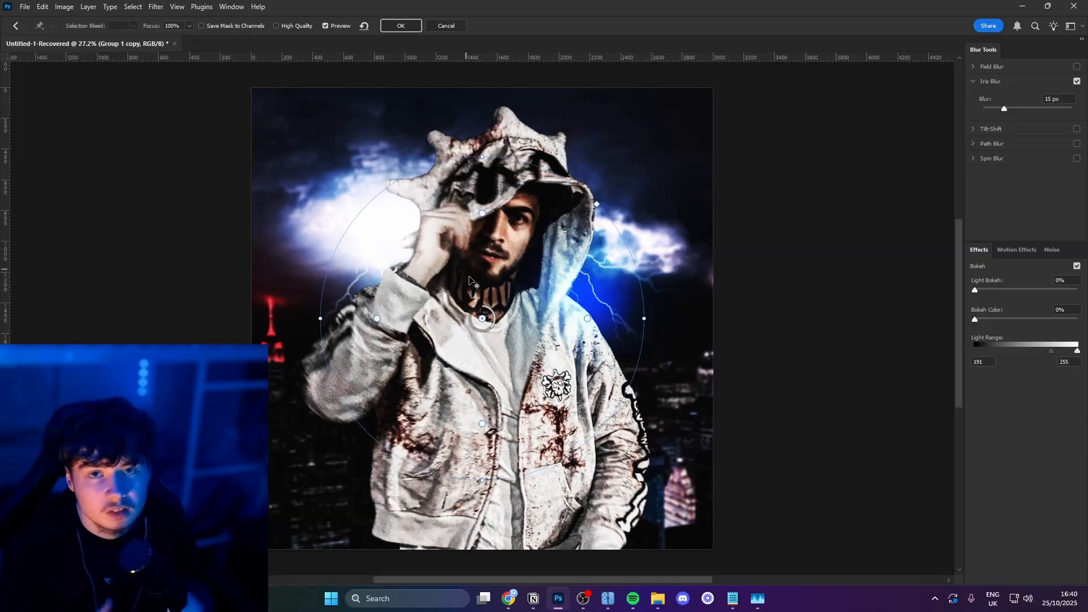
left_click_drag(488, 331, 491, 329)
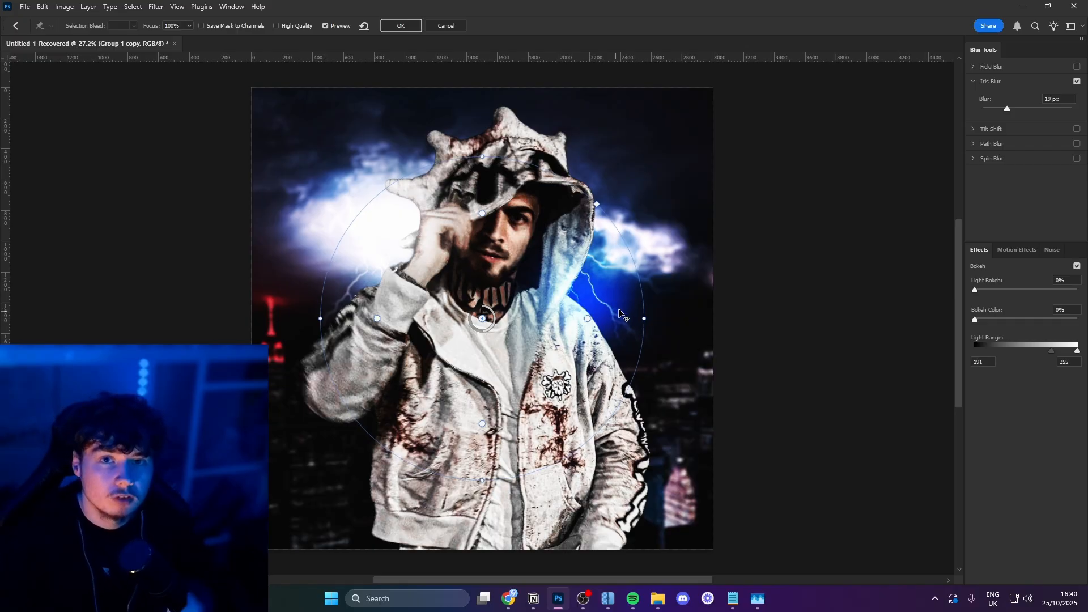
left_click_drag(642, 287, 727, 281)
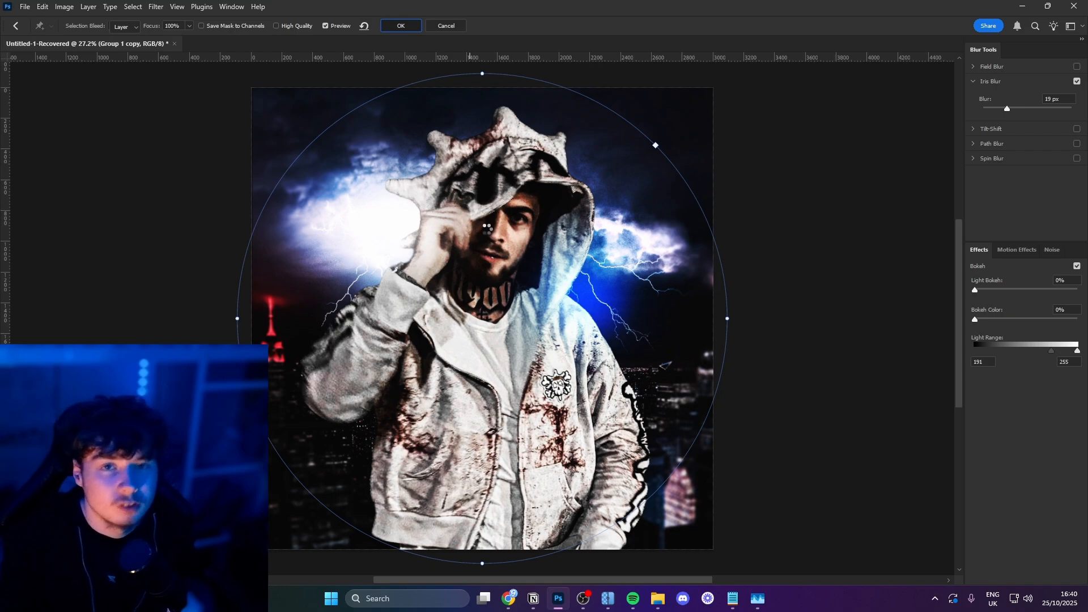
key("Return")
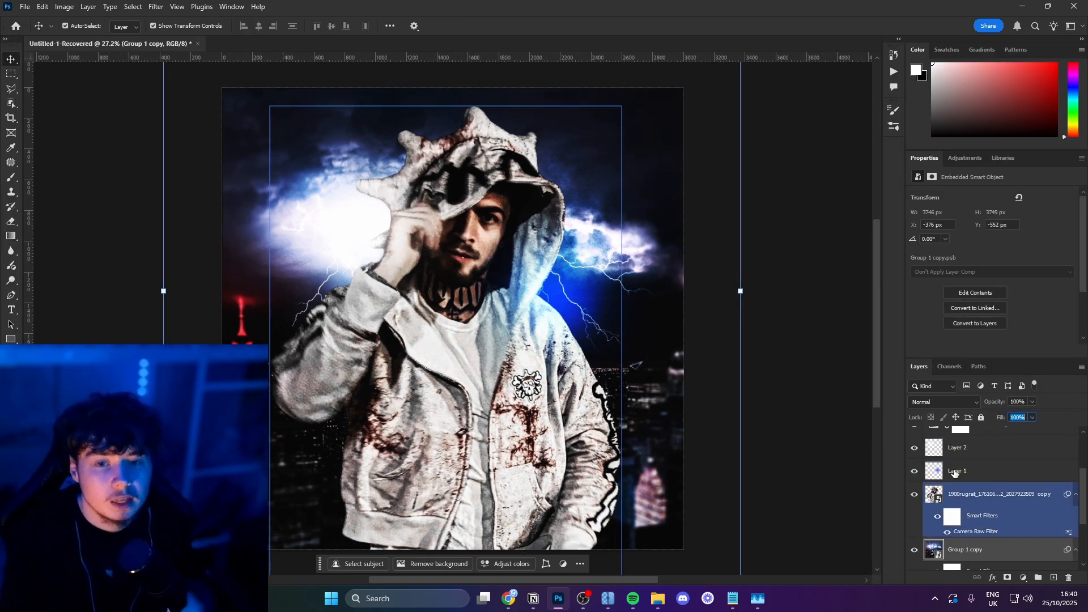
Step: Duplicate the man's cutout layer and apply a Radial Blur to the copy with amount 10, Spin method and Good quality
left_click(983, 493)
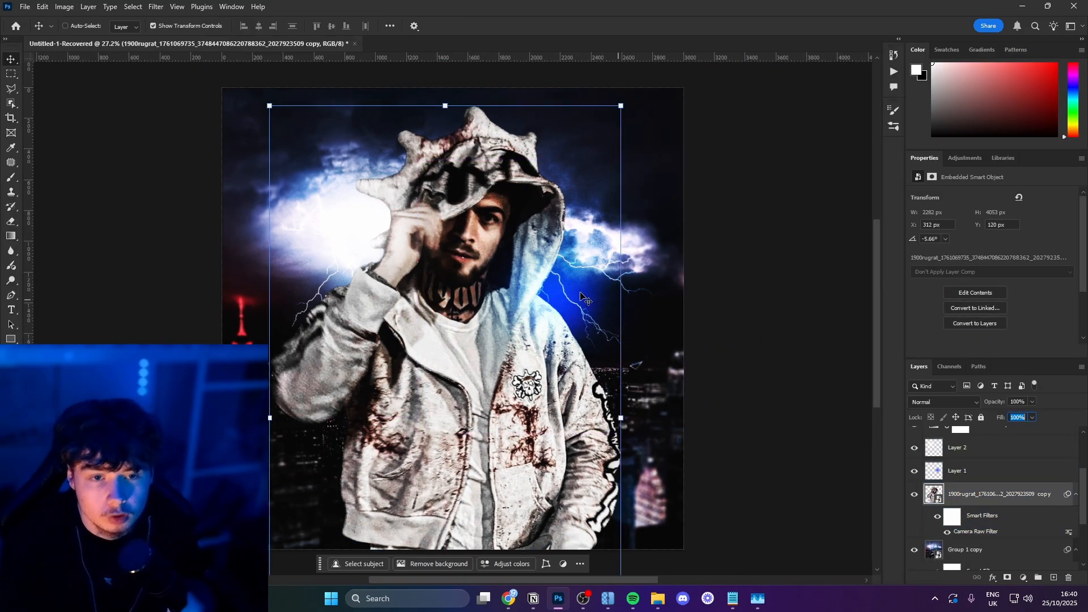
key("ctrl+j")
left_click(155, 6)
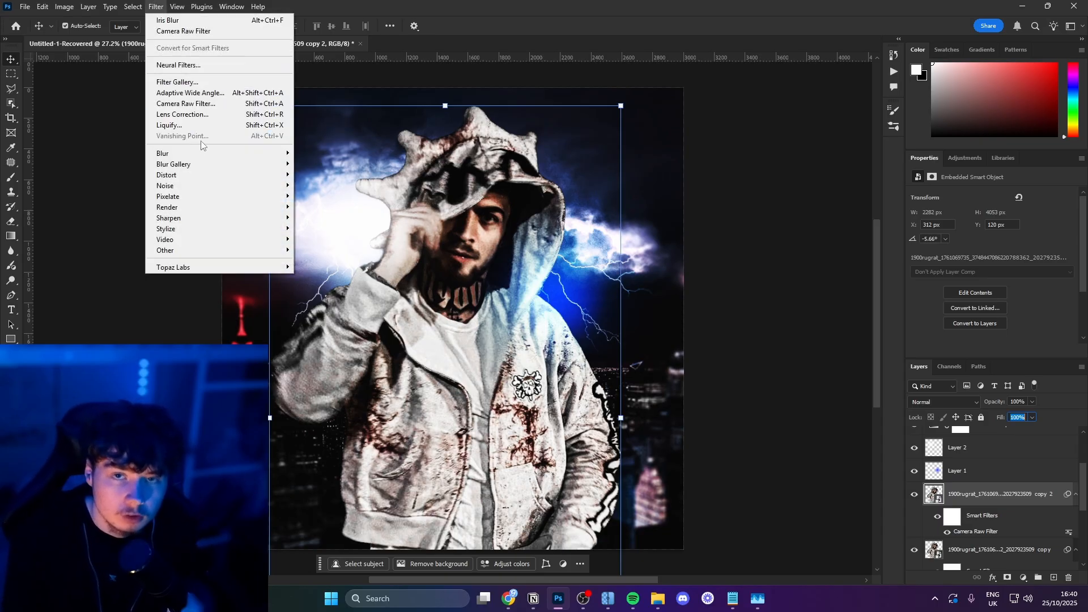
mouse_move(209, 156)
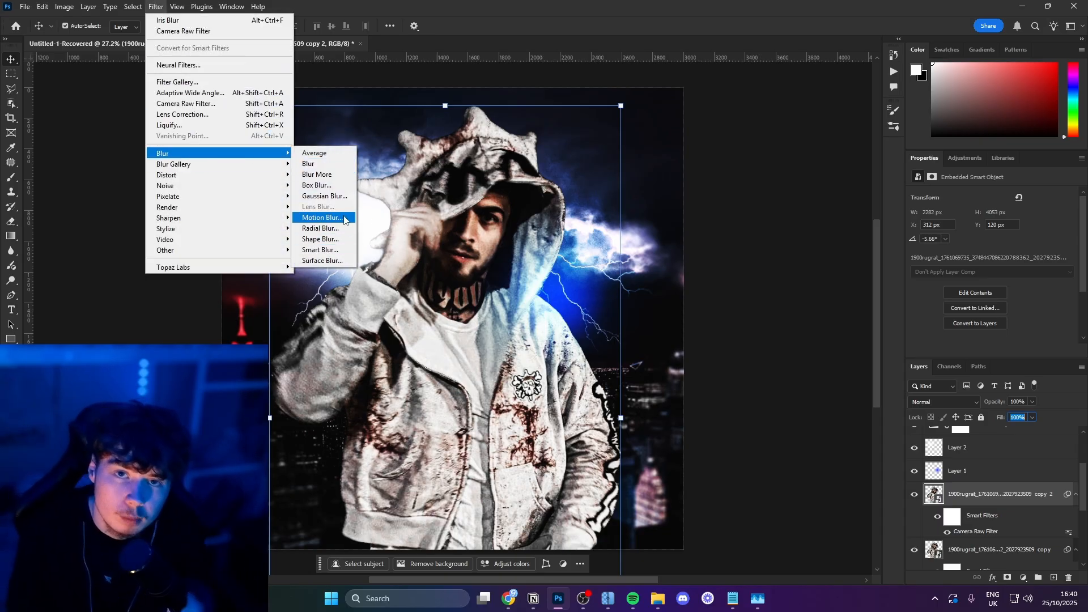
left_click(347, 229)
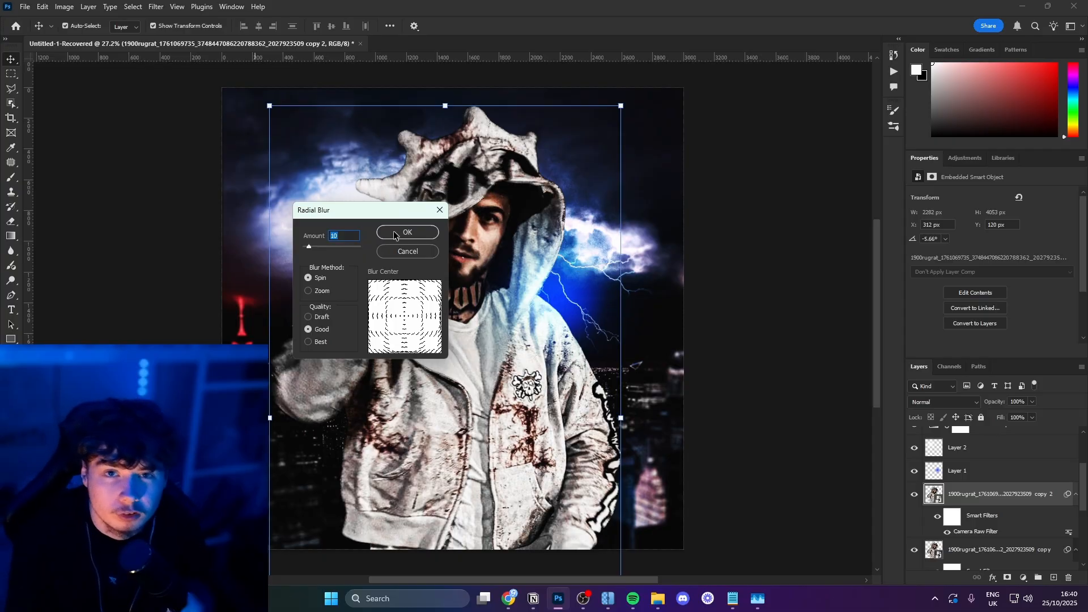
left_click(395, 233)
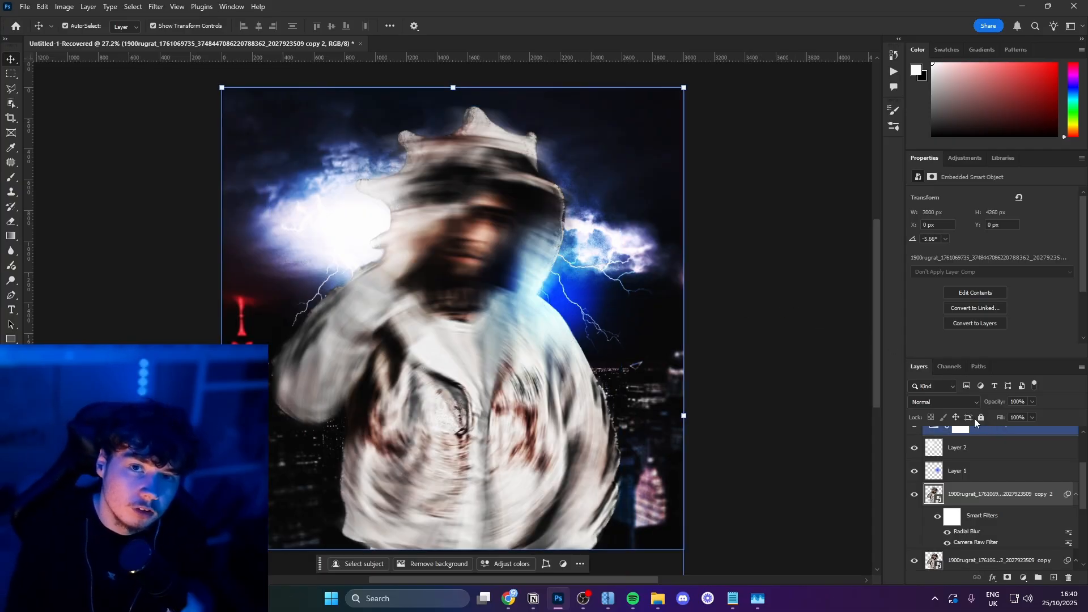
Step: Set the blurred copy to Lighter Color, add a layer mask and paint black on it over the man's face and neck
left_click(957, 402)
left_click(958, 400)
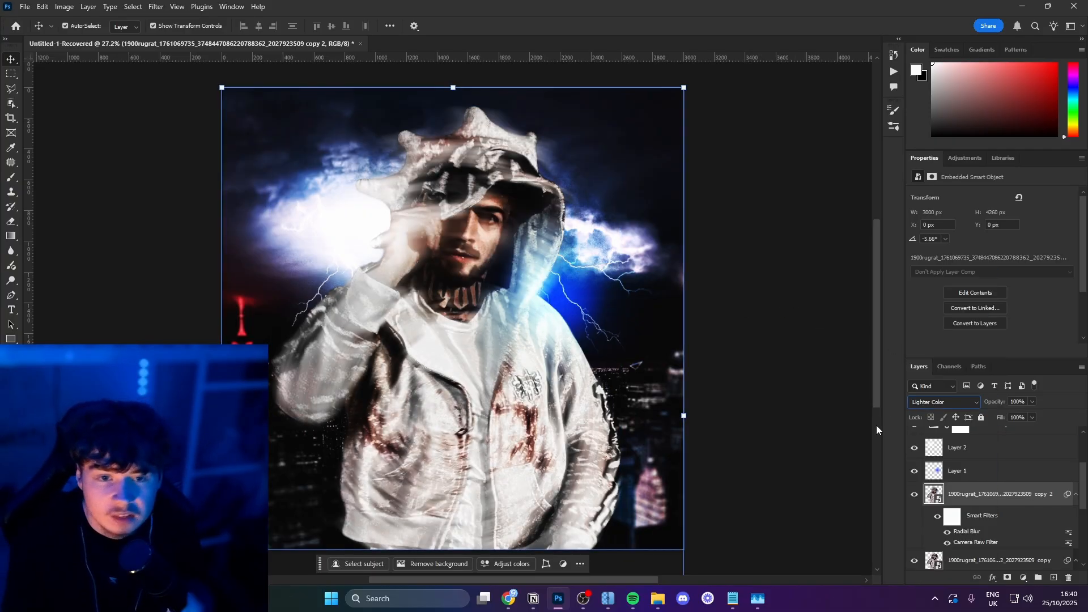
left_click(1008, 578)
key("b")
key("x")
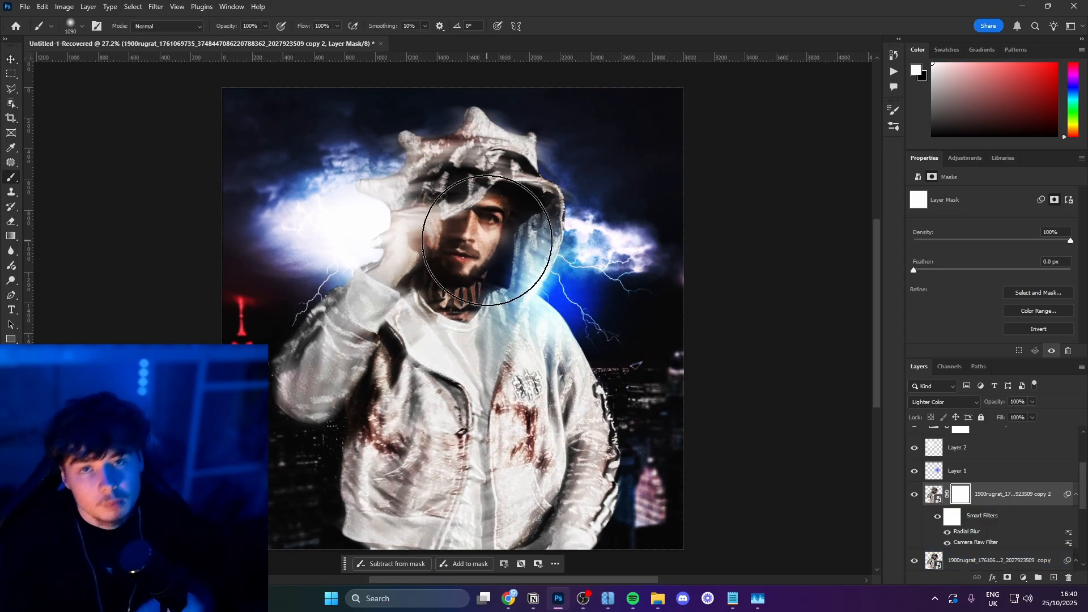
left_click_drag(450, 344, 389, 315)
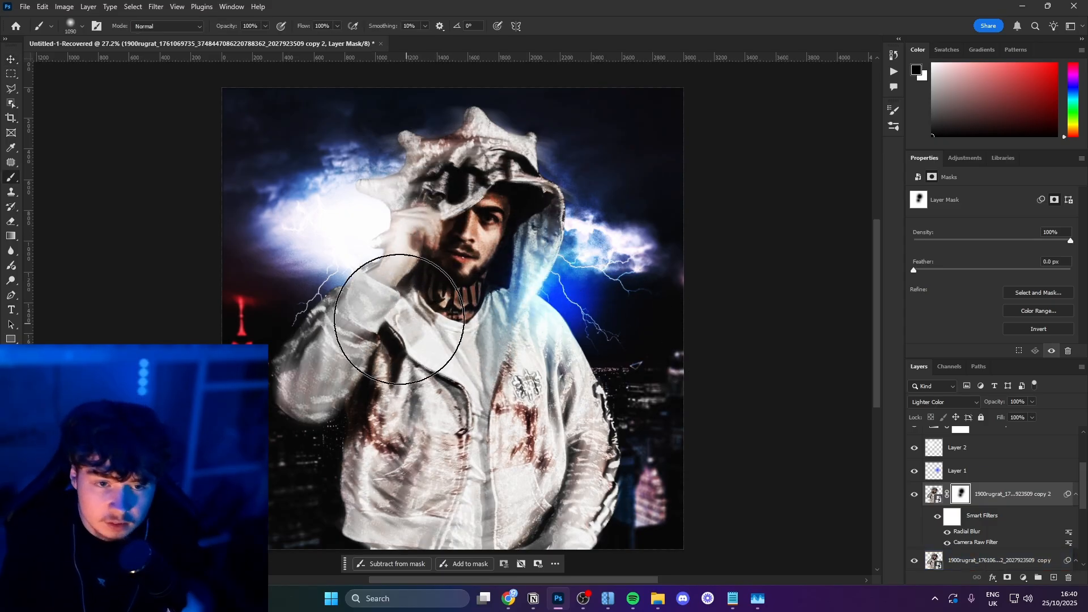
Step: Open the contents of the man's original cutout smart object
scroll(963, 510, "down", 2)
left_click(943, 520)
double_click(942, 521)
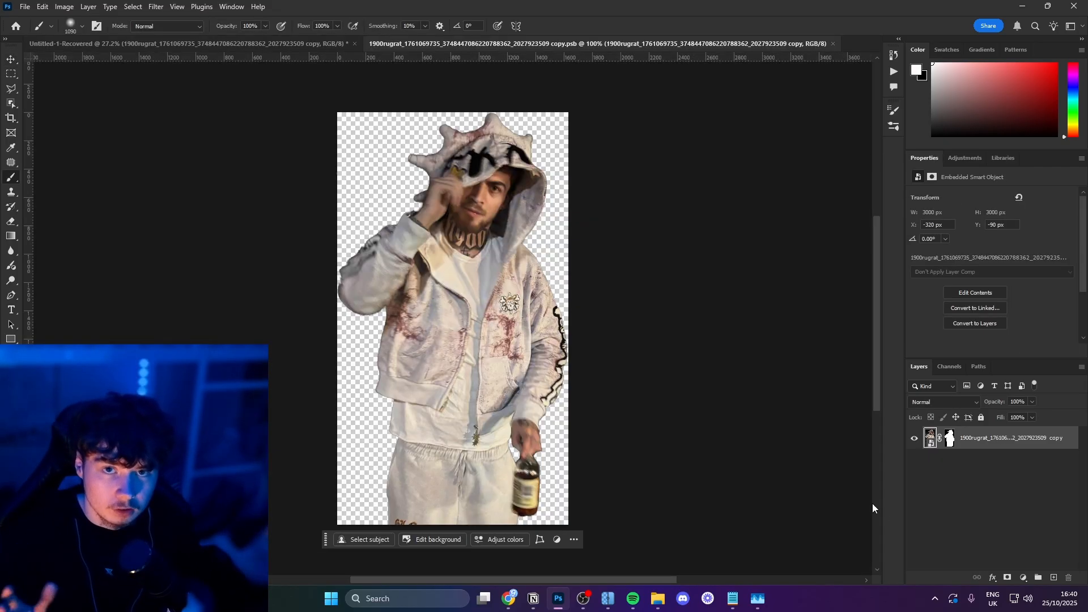
key("ctrl+plus")
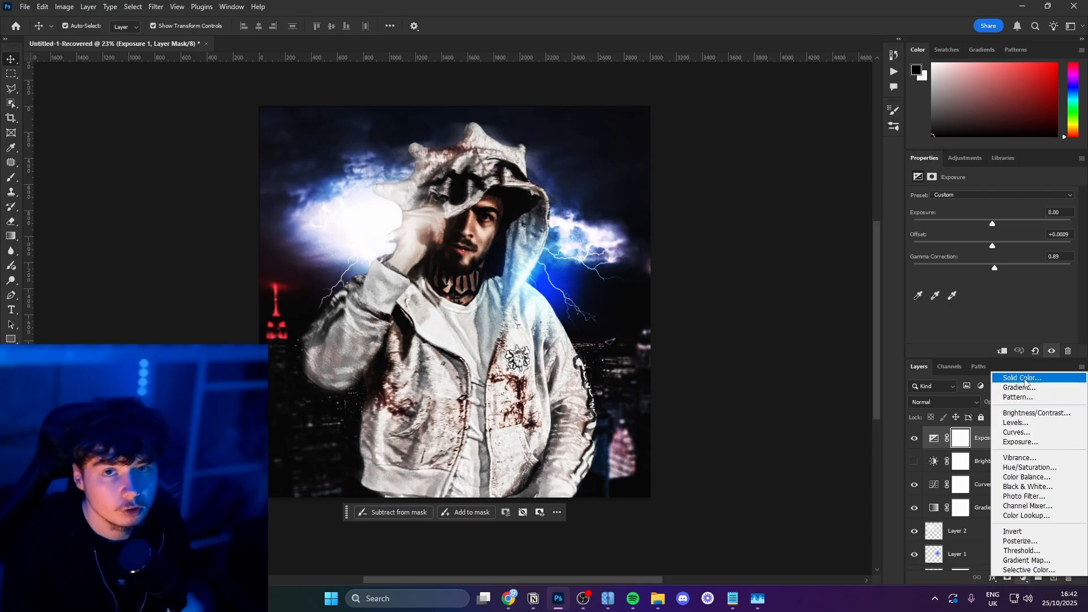
Step: Add a mid-grey Solid Color fill layer above the Exposure 1 adjustment
left_click(1025, 382)
left_click(616, 201)
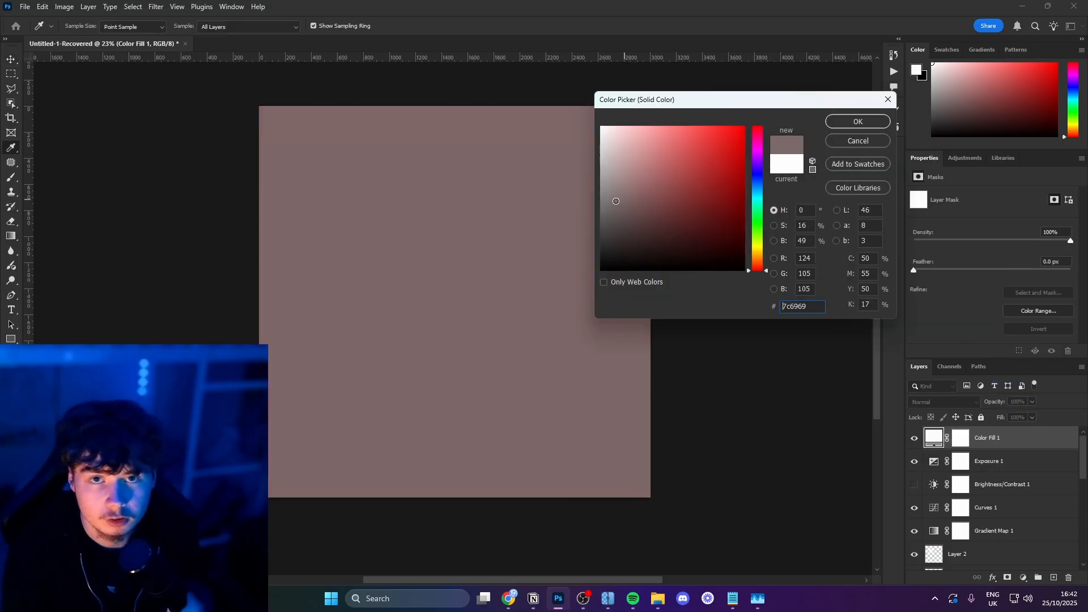
left_click(857, 122)
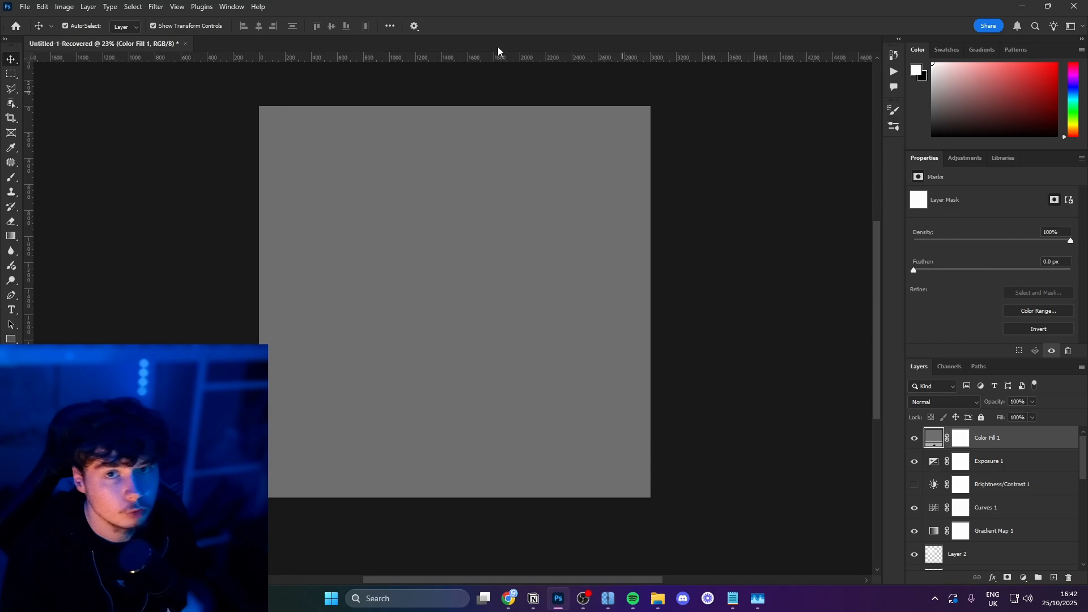
Step: Apply an Add Noise filter to the grey fill layer with 16.19% Gaussian monochromatic noise, as a smart filter
left_click(151, 6)
mouse_move(229, 196)
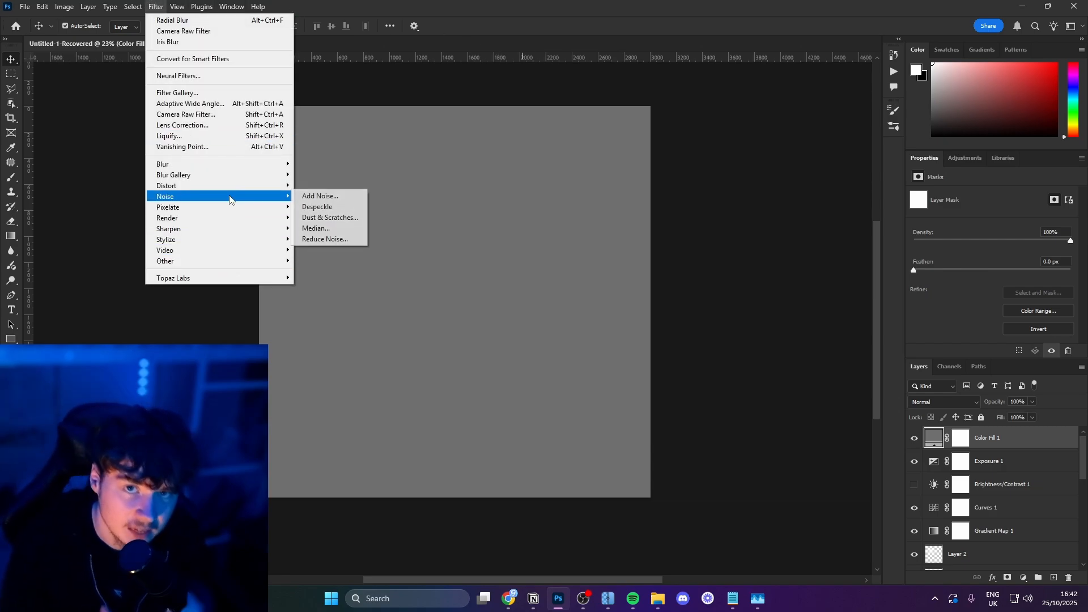
left_click(316, 197)
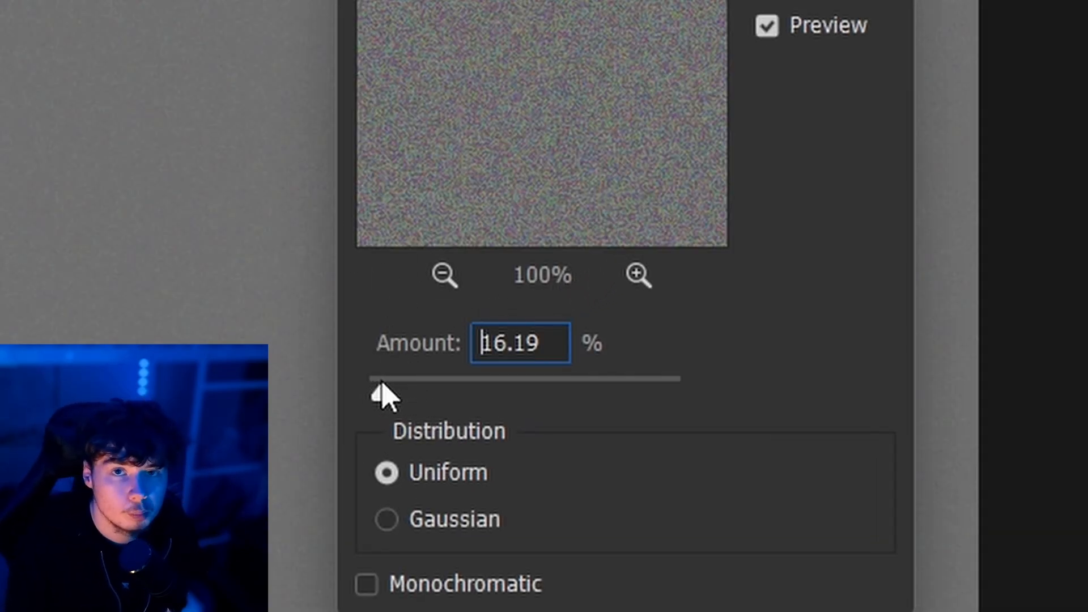
left_click(434, 519)
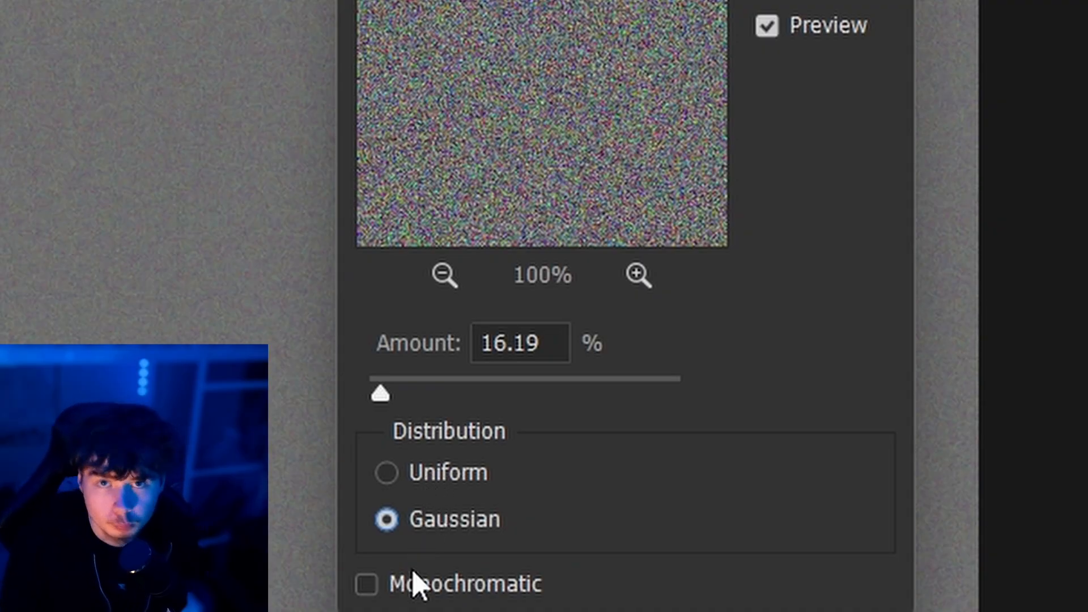
key("Return")
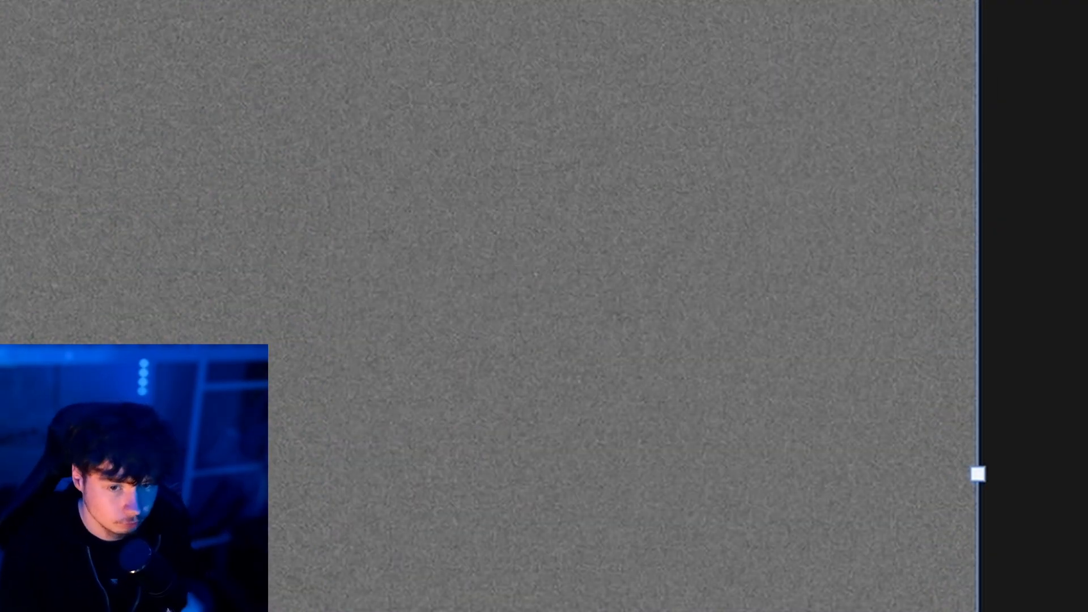
Step: Set the noise layer's blend mode to Soft Light and place it directly below Gradient Map 1
left_click(952, 401)
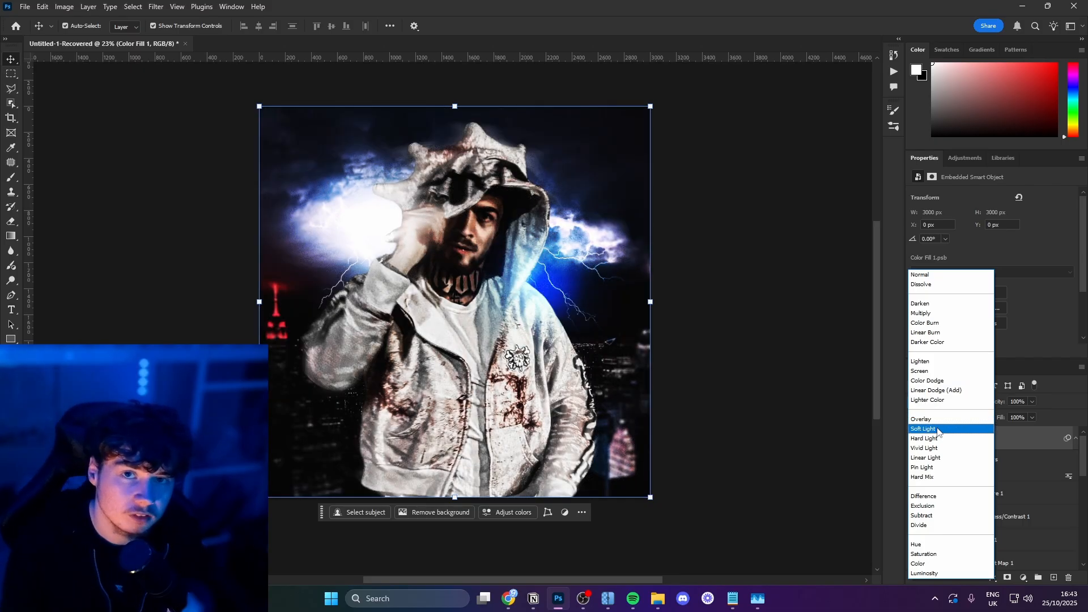
left_click(939, 432)
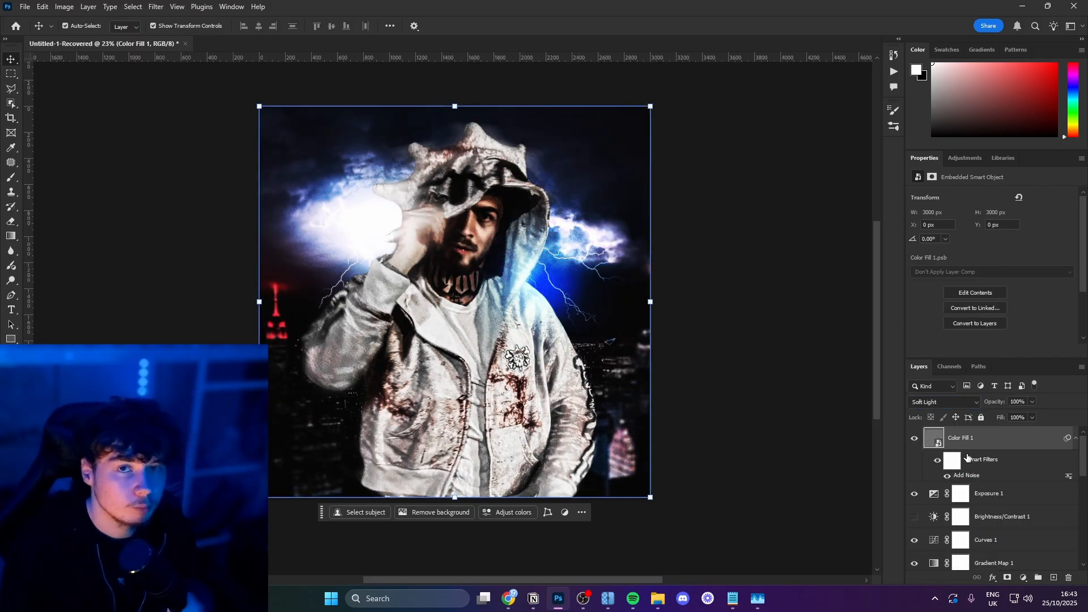
left_click_drag(941, 440, 959, 536)
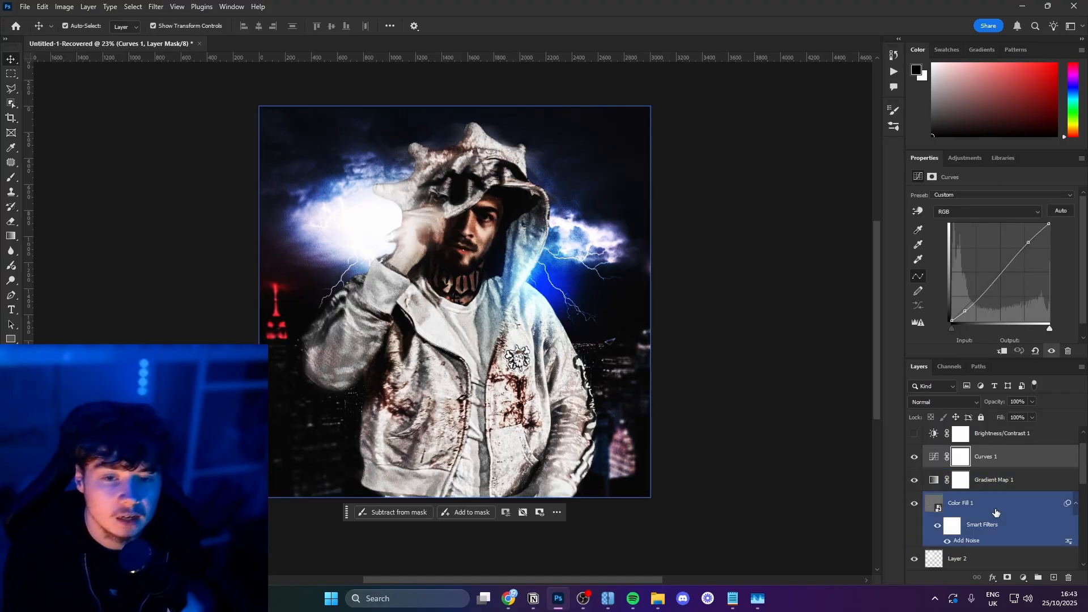
Step: Group the adjustment layers from Gradient Map 1 up to Exposure 1
scroll(992, 510, "up", 1)
left_click(992, 508)
left_click(987, 438, "shift")
key("ctrl+g")
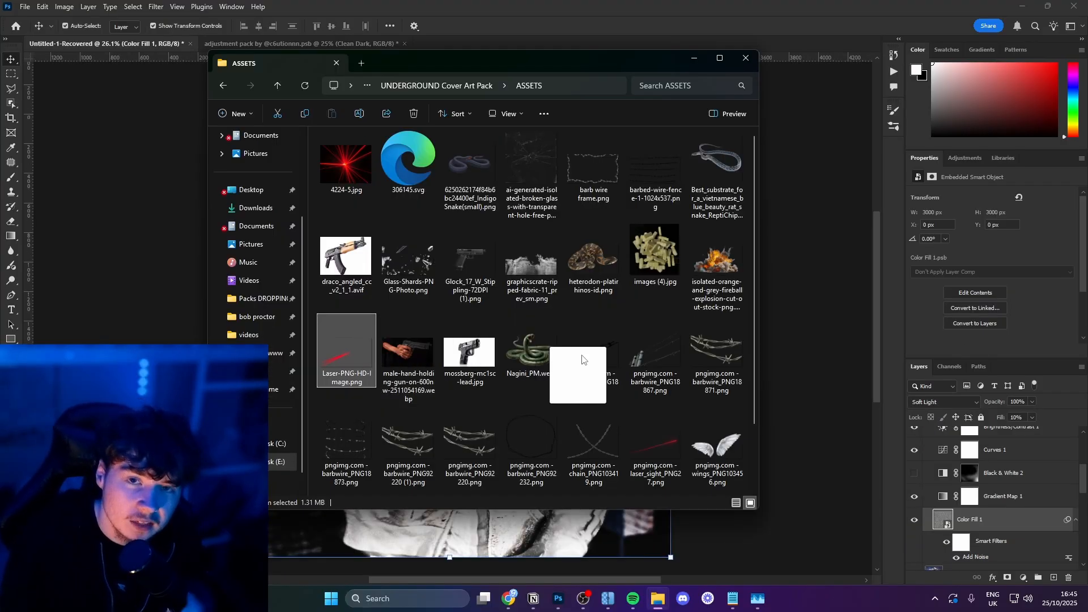
Step: Place Laser-PNG-HD-Image.png from the ASSETS folder onto the artwork and choose a filter for it
left_click_drag(582, 359, 624, 317)
key("Return")
left_click(156, 6)
left_click(318, 196)
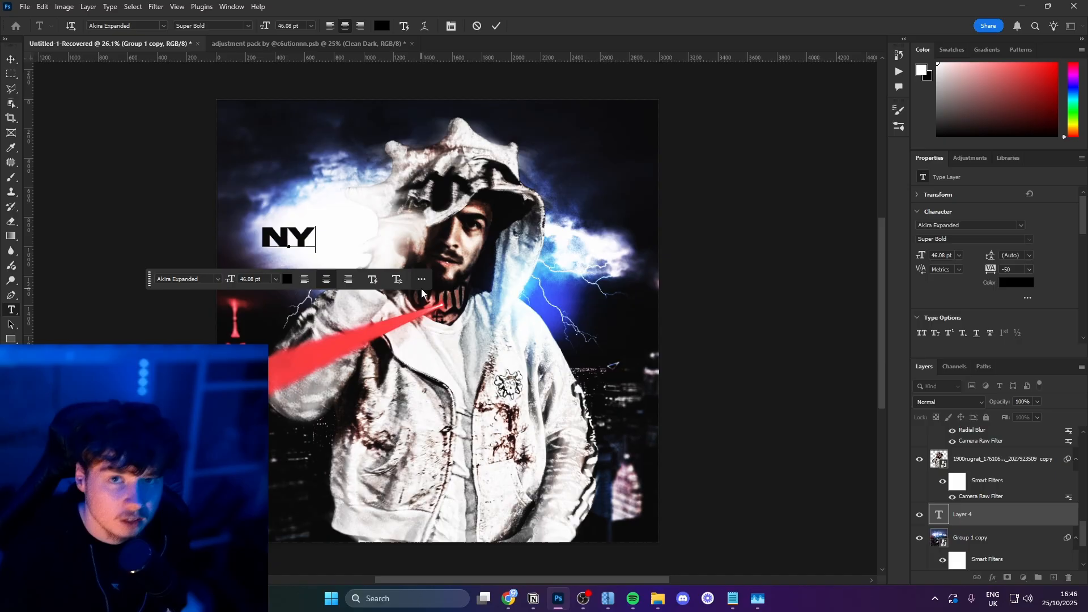
Step: Enter the title NYC in Akira Expanded Super Bold behind the man and enlarge it to about 254 pt across the canvas
type("C")
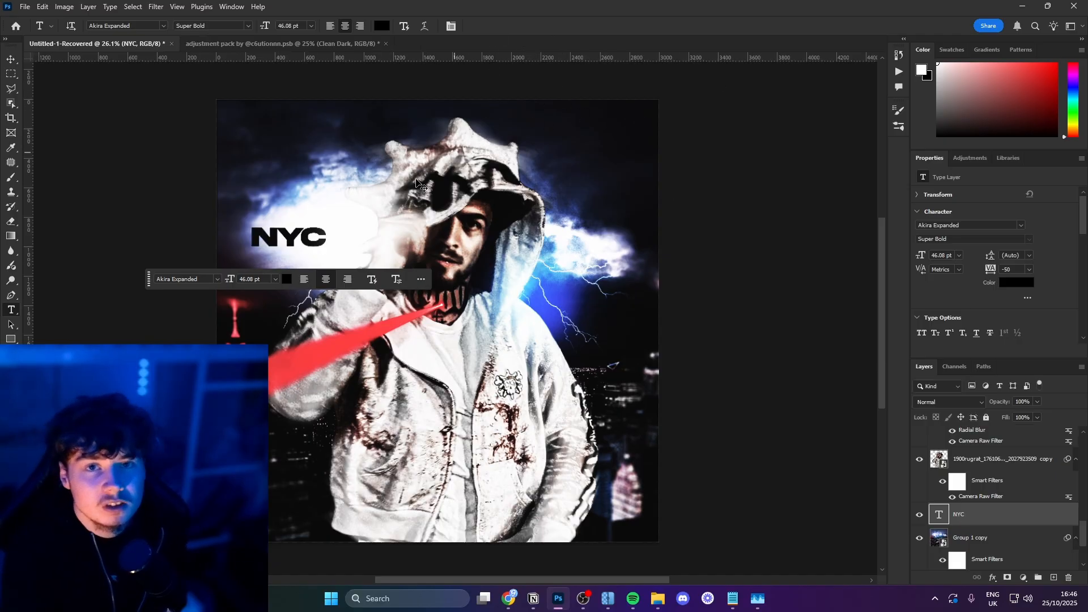
key("ctrl+t")
left_click_drag(326, 237, 658, 266)
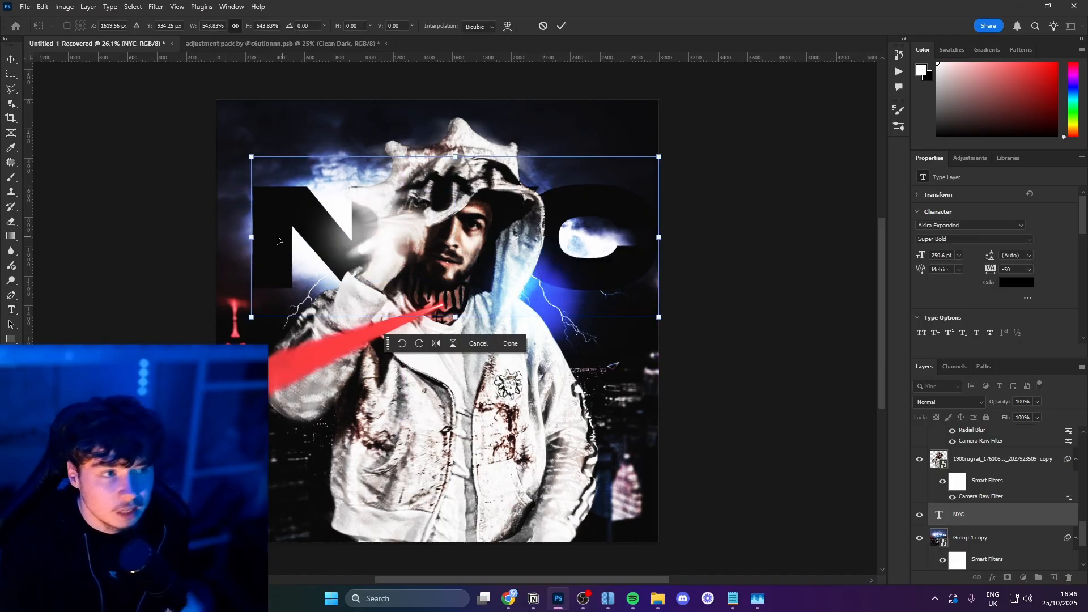
key("Return")
double_click(563, 178)
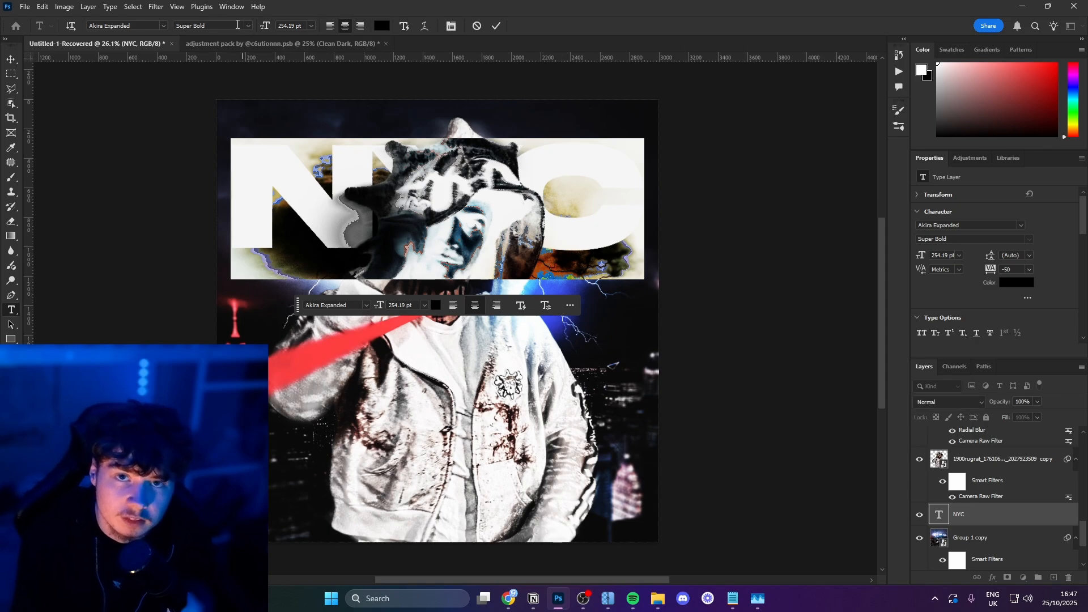
Step: Change the NYC text's Gradient Overlay to a gradient from bright blue to dark navy #001245 and reverse it
double_click(997, 514)
left_click(671, 386)
left_click(817, 281)
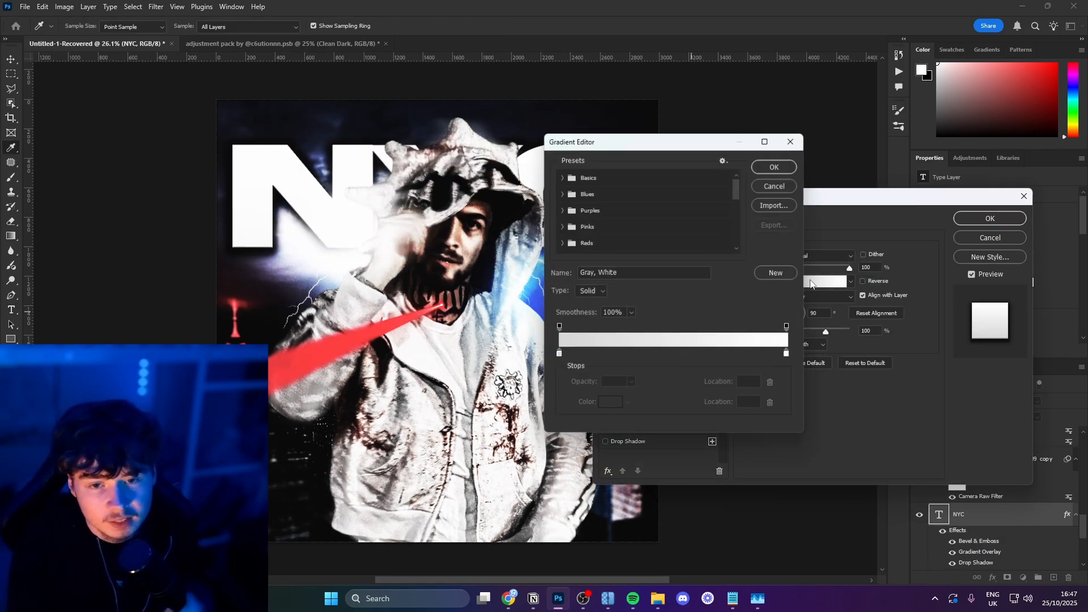
double_click(559, 354)
left_click(743, 128)
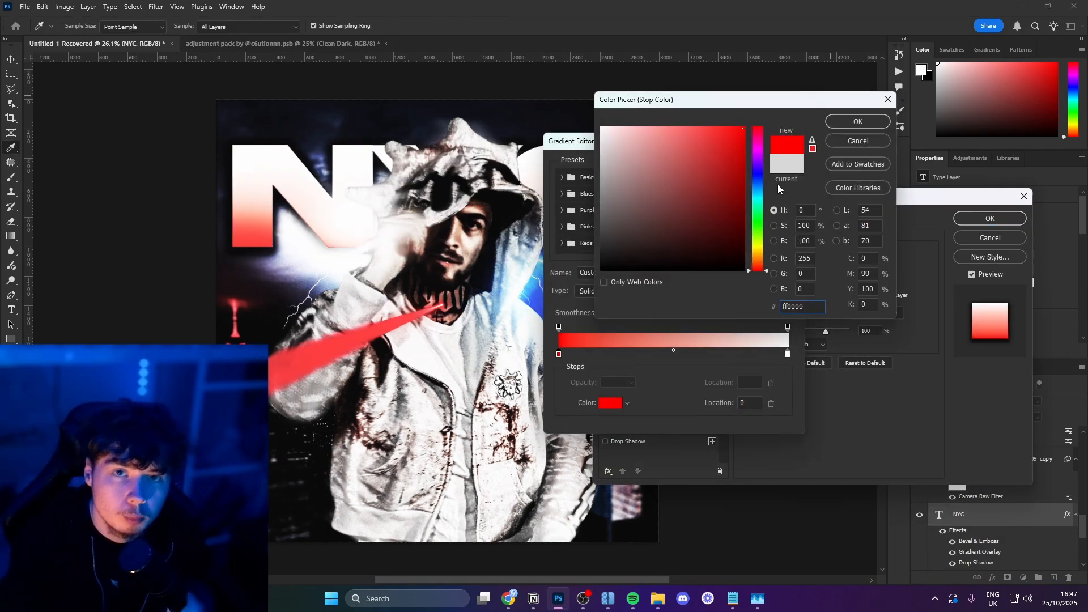
left_click(756, 193)
left_click_drag(756, 196, 756, 184)
left_click(737, 210)
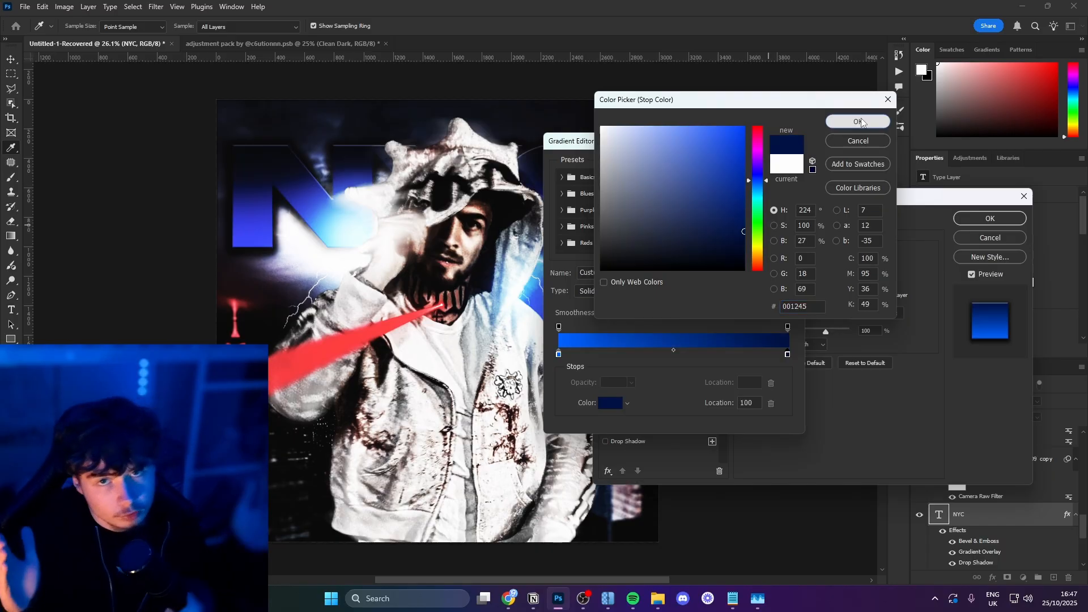
left_click(858, 122)
left_click(787, 354)
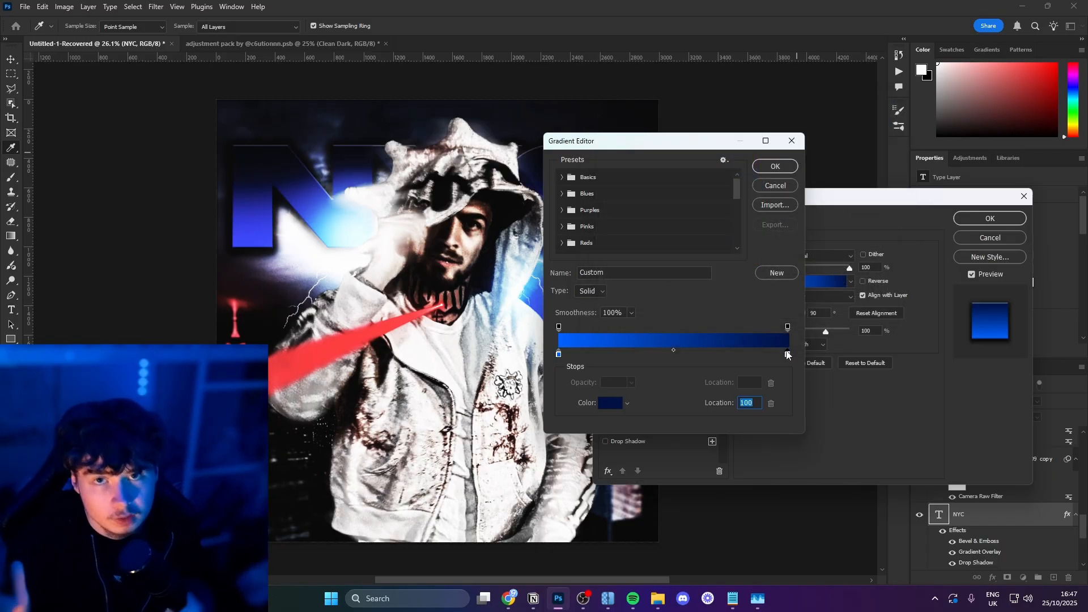
left_click(778, 168)
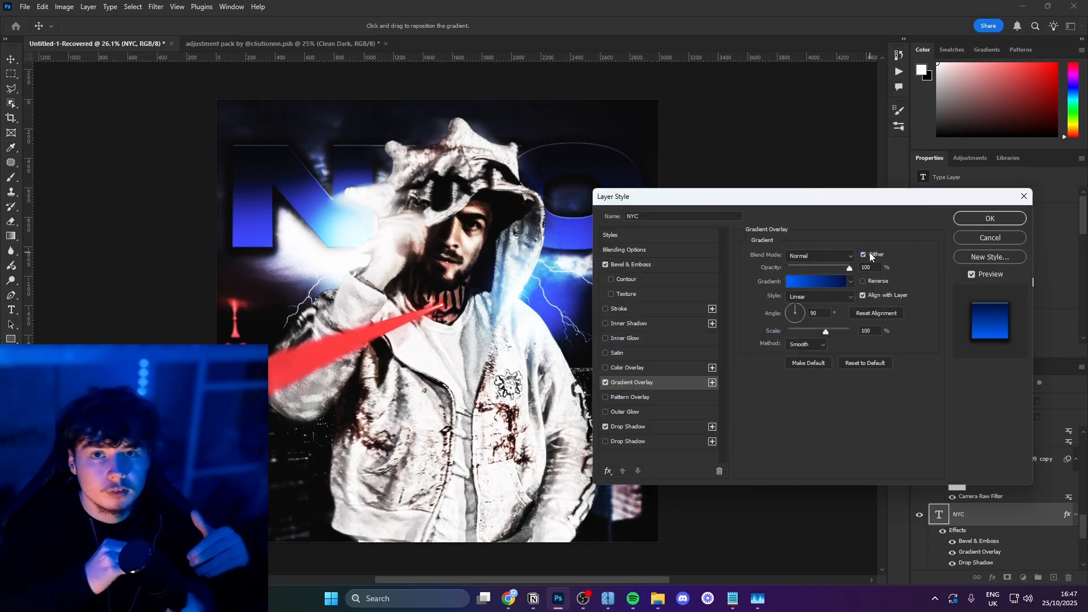
left_click(864, 282)
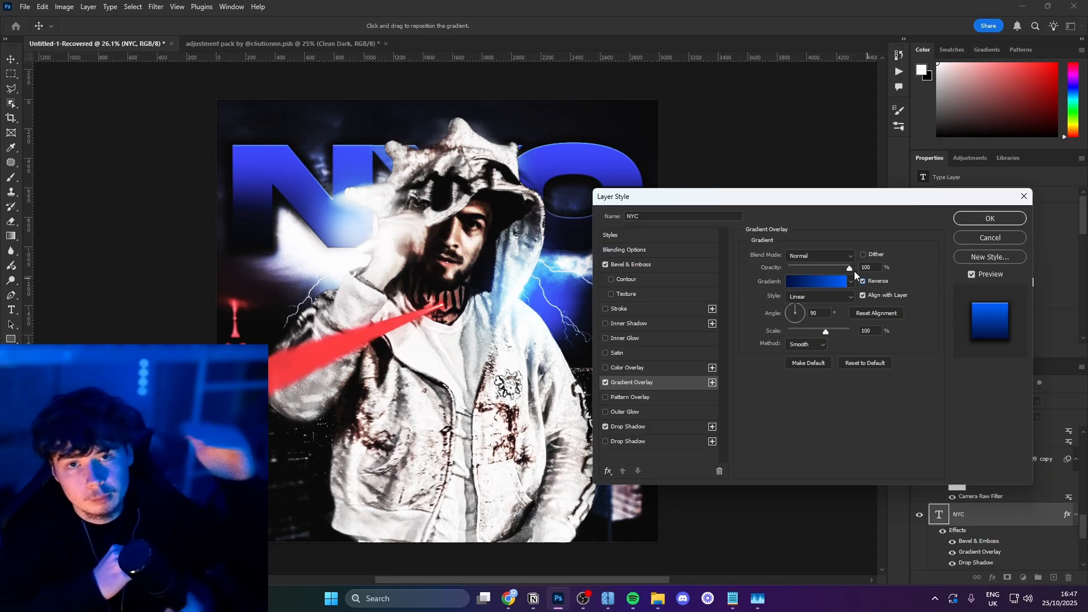
Step: Adjust the NYC text's Bevel & Emboss with a multi-peaked gloss contour, 57% highlight opacity, 31% shadow opacity and a tweaked size
left_click(668, 265)
left_click(815, 385)
double_click(838, 395)
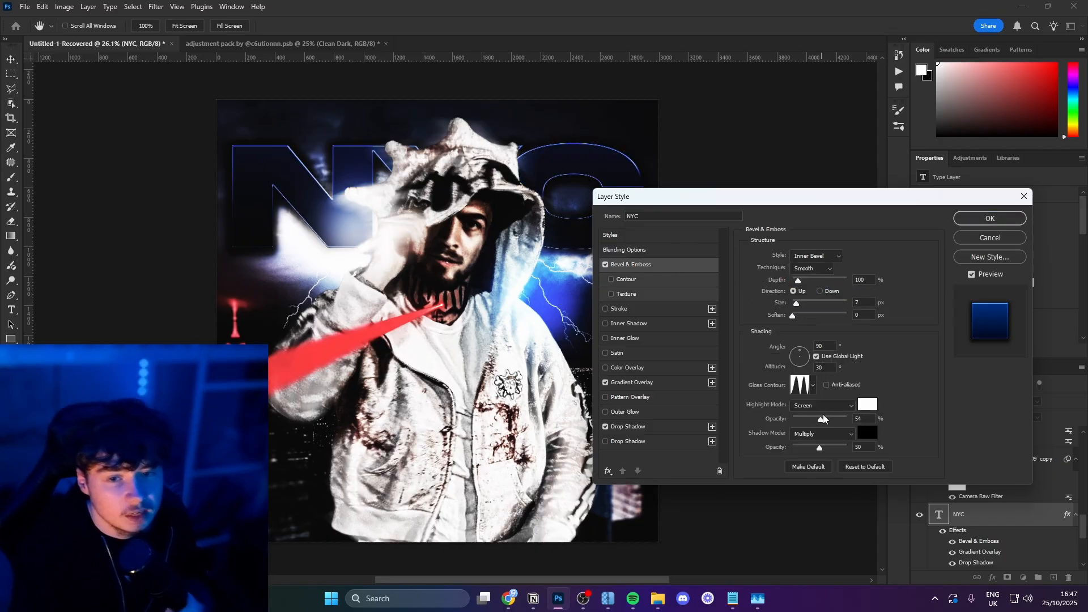
left_click_drag(816, 447, 809, 447)
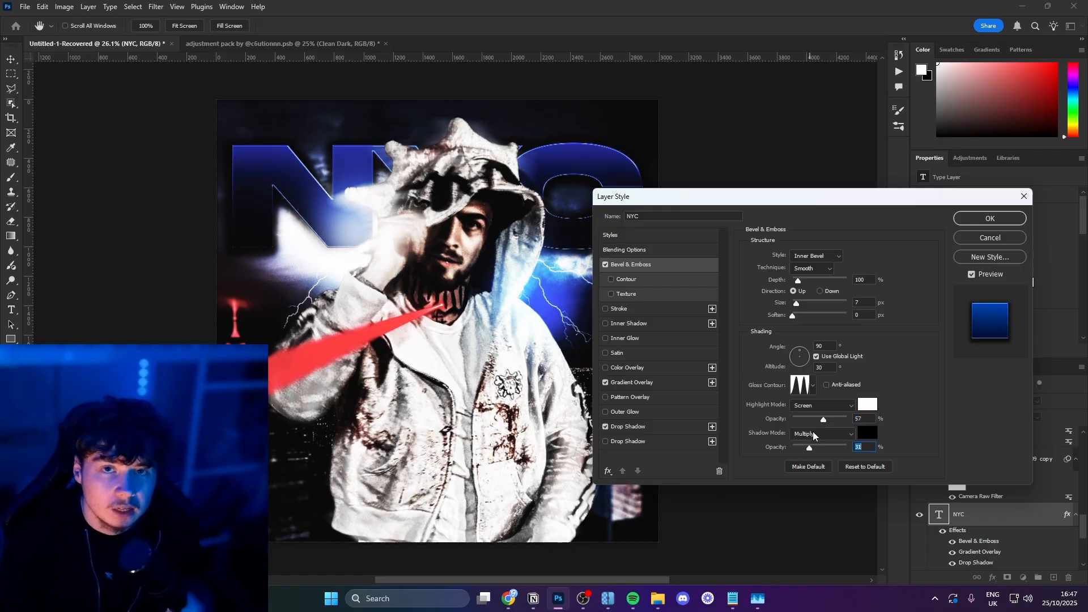
left_click_drag(799, 305, 800, 306)
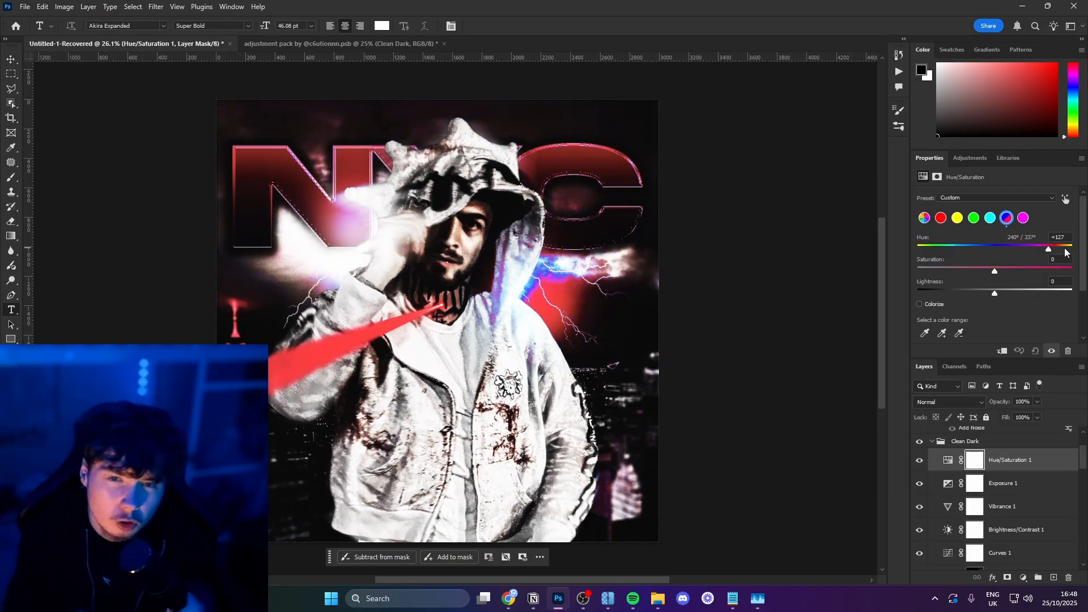
Step: Shift the hues of the Blues and Cyans to red in the Hue/Saturation 1 adjustment of the Clean Dark group
mouse_move(1065, 247)
left_mouse_down()
mouse_move(1083, 252)
mouse_move(1057, 253)
left_mouse_up()
left_click(989, 219)
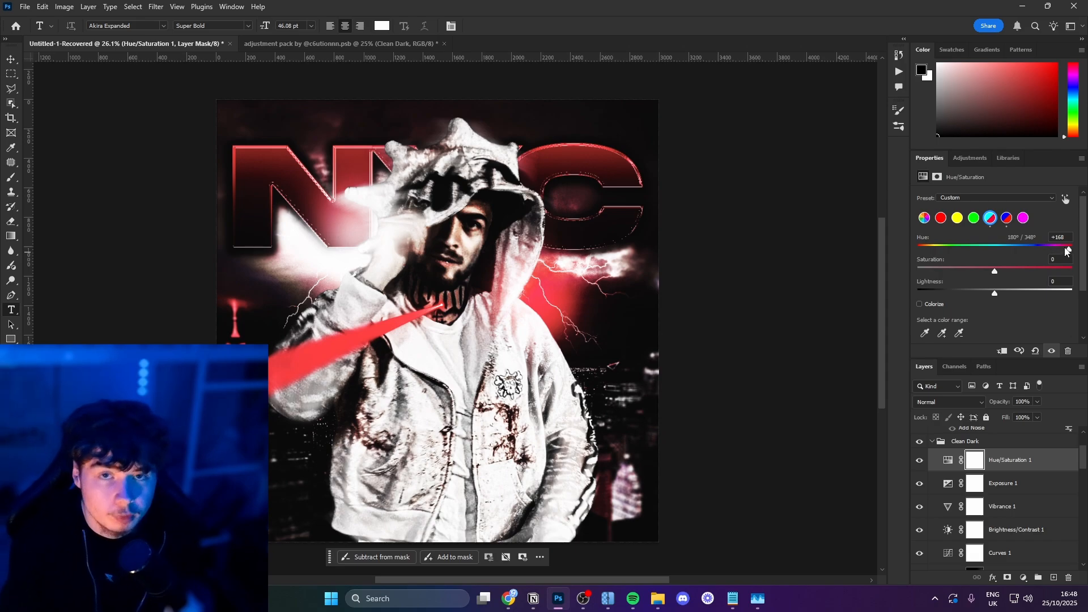
left_click_drag(1069, 248, 1073, 249)
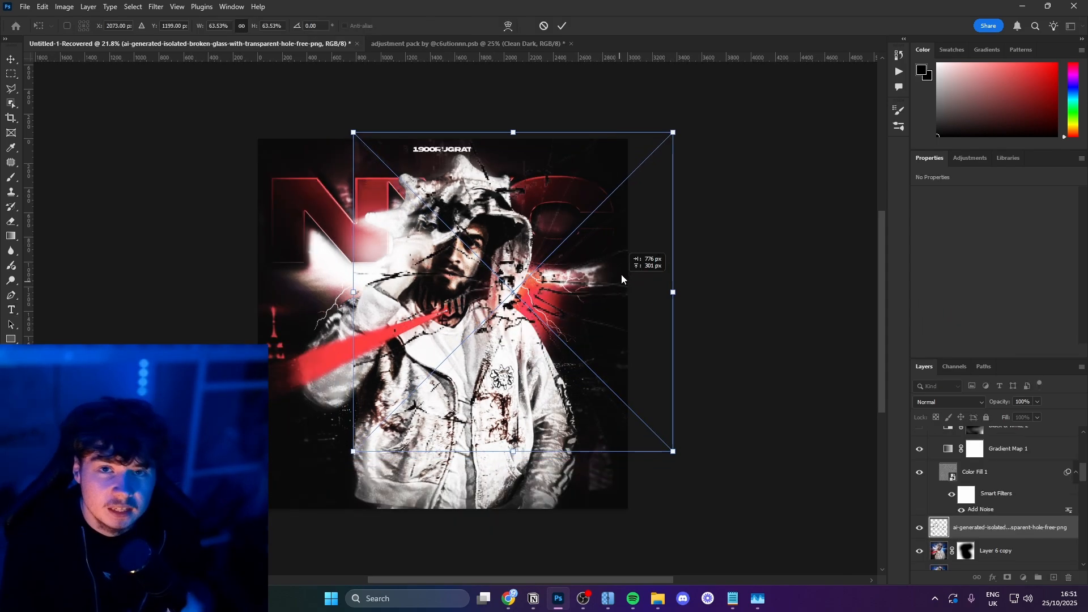
Step: Place the broken-glass image over the upper-right part of the artwork and set its blend mode to Linear Dodge (Add)
left_click_drag(621, 274, 630, 225)
left_click(560, 26)
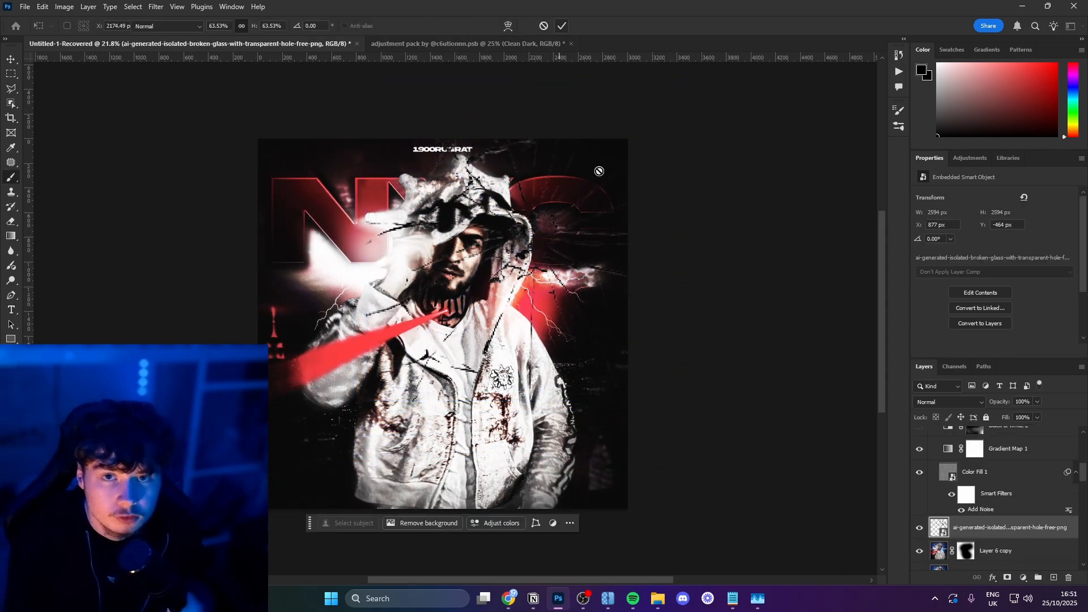
key("b")
scroll(589, 214, "up", 4, "alt")
left_click(941, 402)
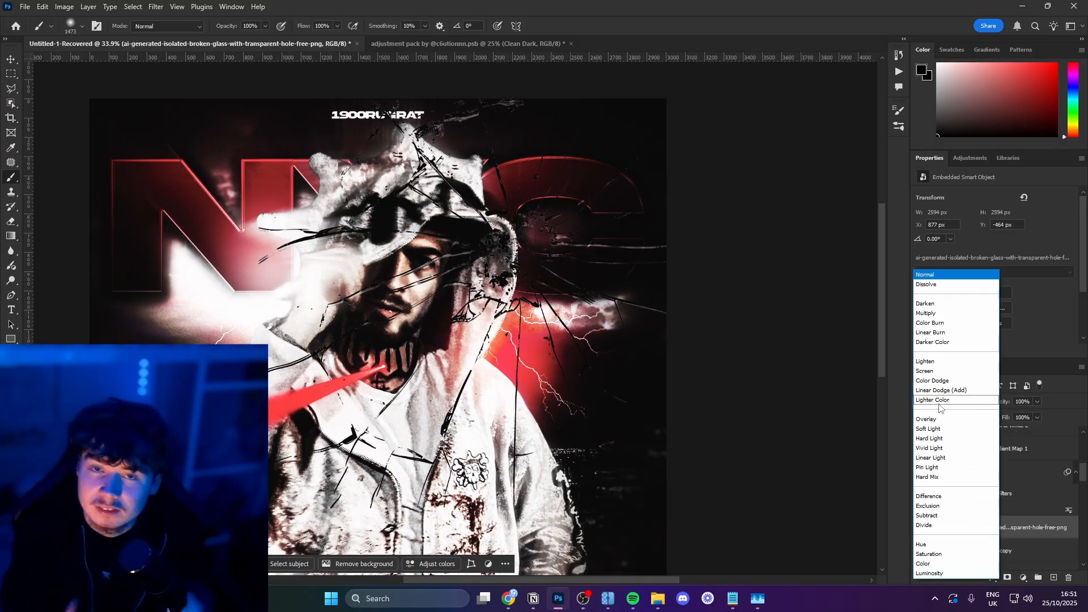
left_click(943, 391)
scroll(624, 278, "down", 2, "alt")
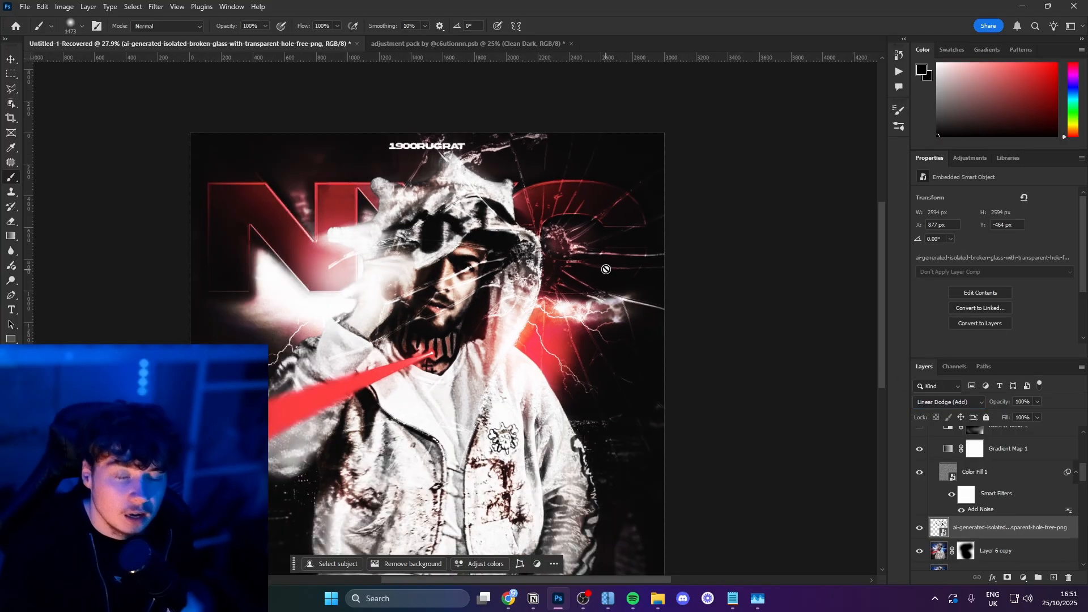
Step: Move the broken glass over the letter C and mask its cracks off the man with a large soft brush
key("v")
mouse_move(557, 275)
left_mouse_down()
mouse_move(610, 281)
mouse_move(646, 266)
left_mouse_up()
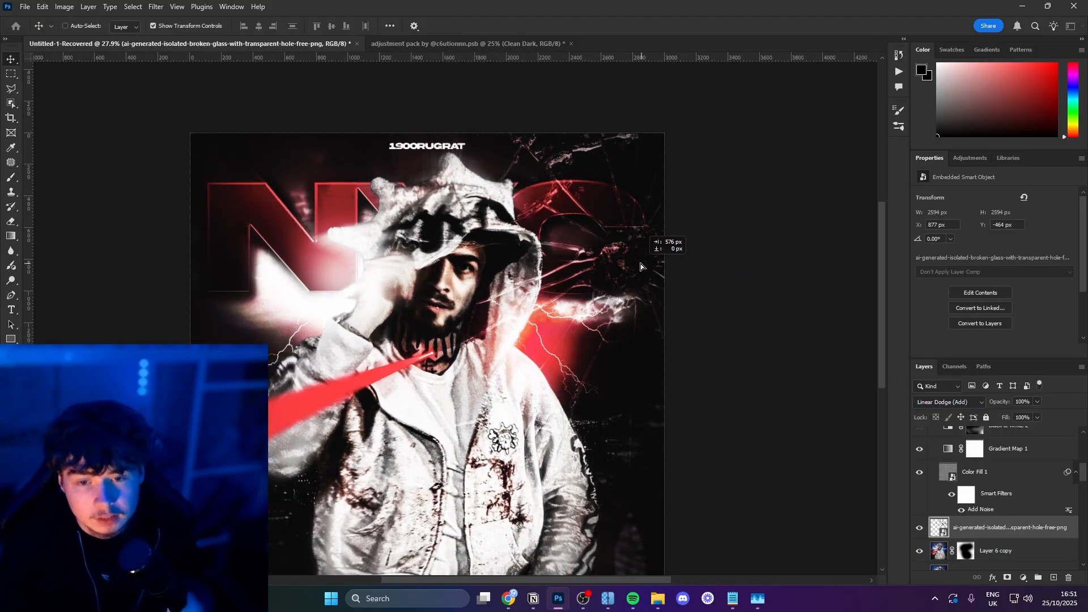
left_click(1007, 577)
key("b")
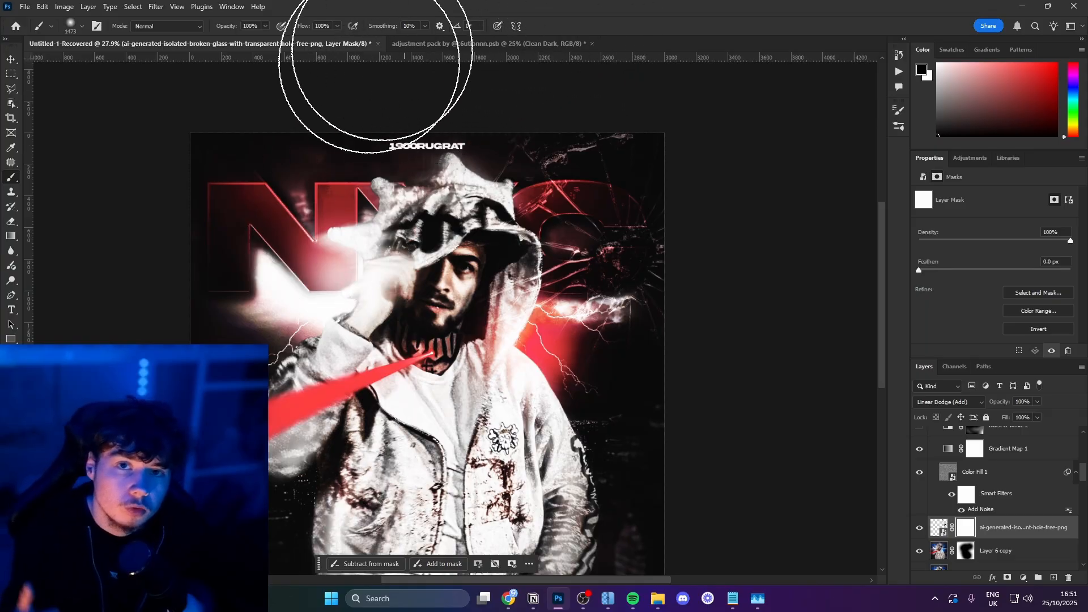
scroll(391, 333, "down", 1, "alt")
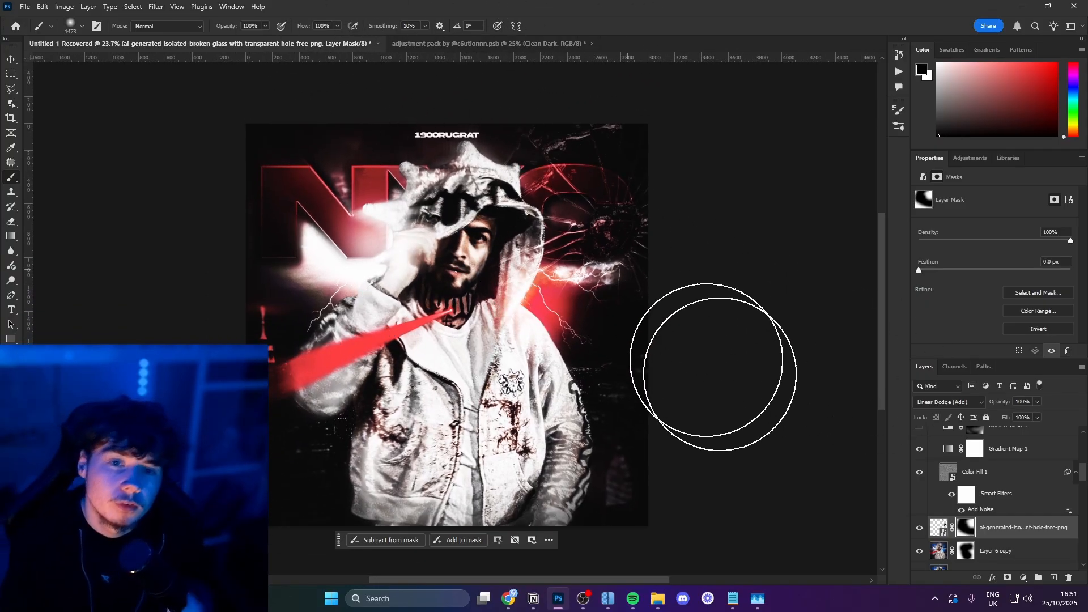
Step: Apply a Gaussian Blur with a 1.8-pixel radius to the broken-glass image itself rather than its mask
left_click(939, 528)
left_click(156, 7)
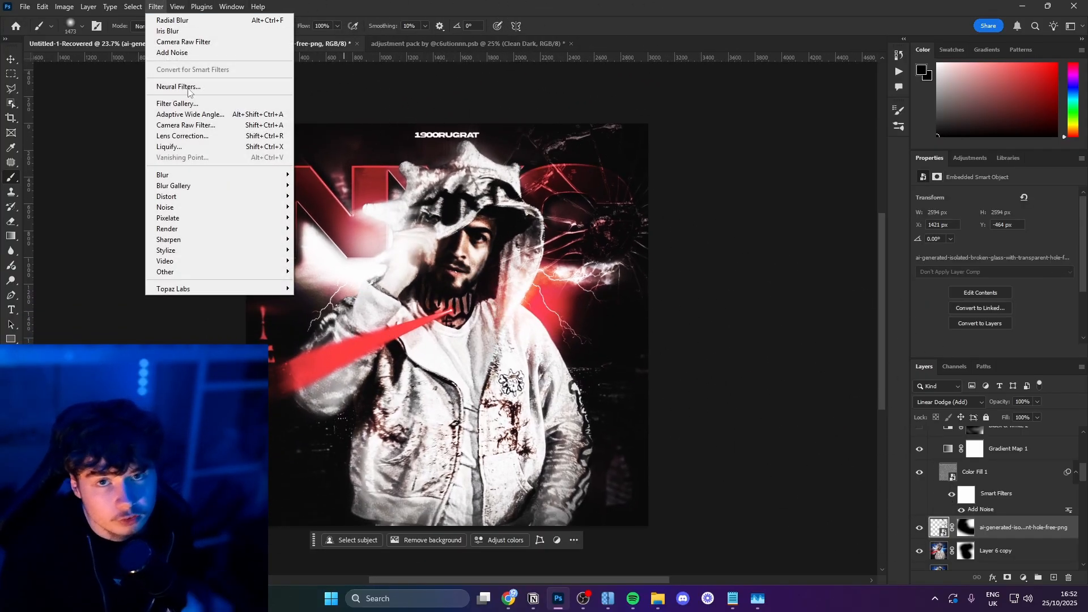
left_click(326, 217)
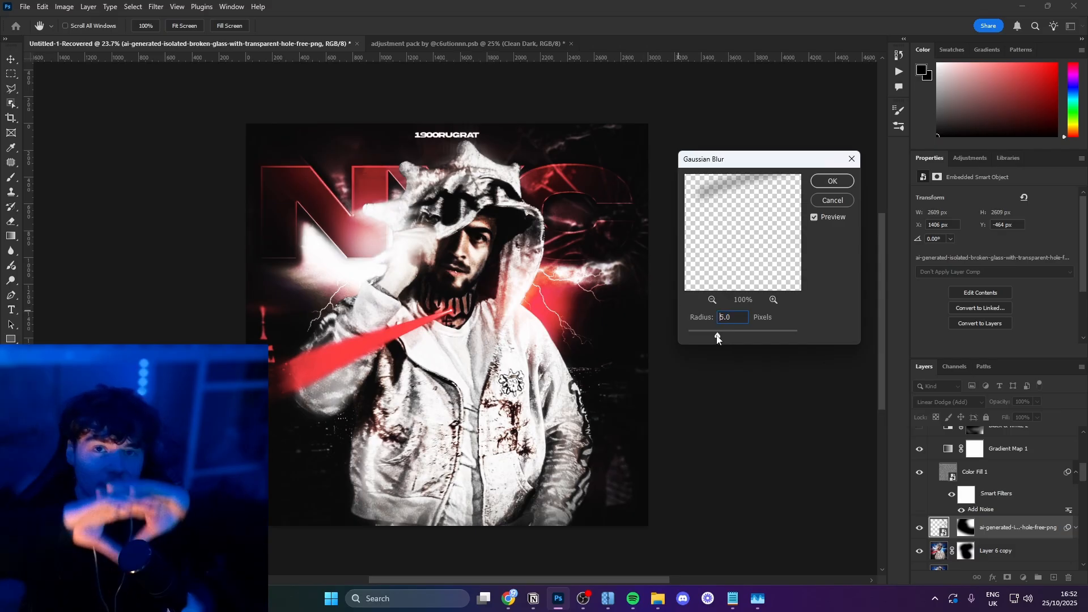
left_click_drag(719, 334, 700, 338)
left_click(836, 180)
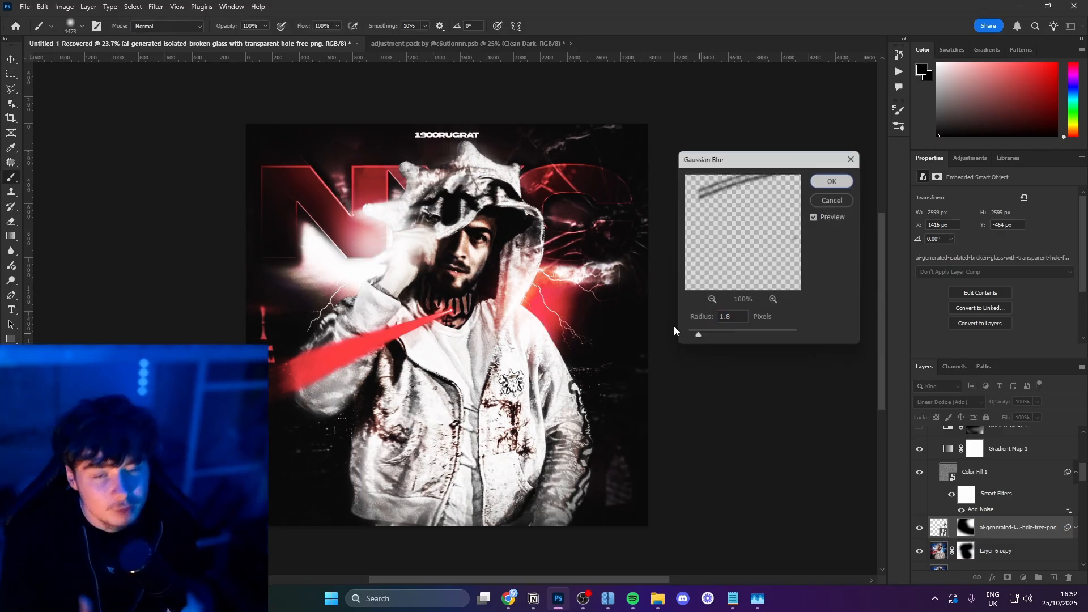
Step: Place the barbwire PNG diagonally across the man's jacket, rotated about 7.7° and enlarged to about 320%
key("alt+Tab")
key("alt+Left")
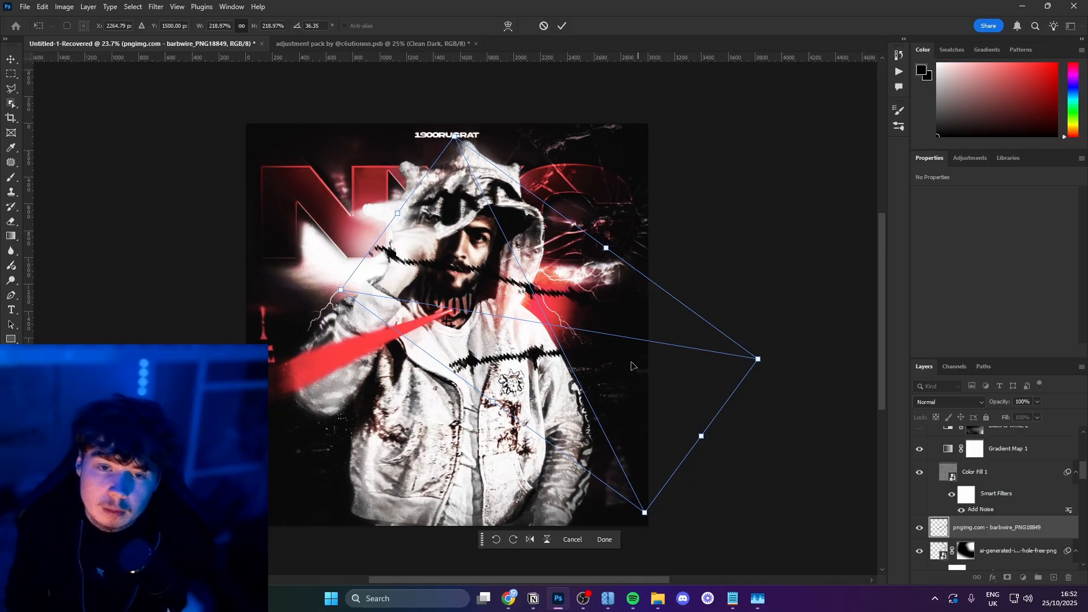
left_click_drag(631, 365, 661, 360)
left_click_drag(607, 434, 512, 472)
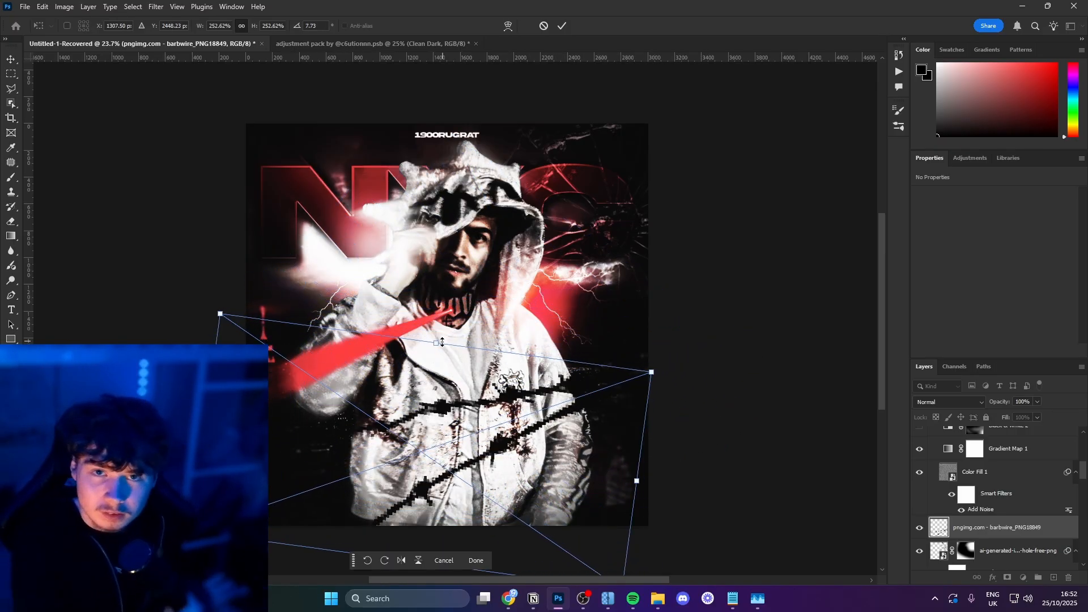
left_click_drag(443, 342, 451, 289)
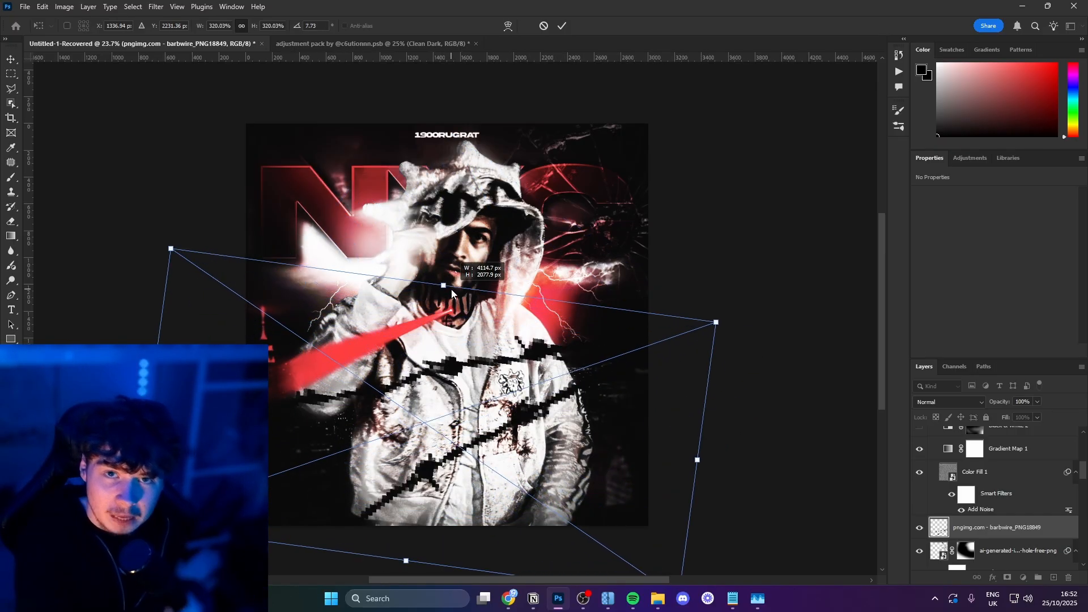
left_click(565, 27)
left_click(969, 523)
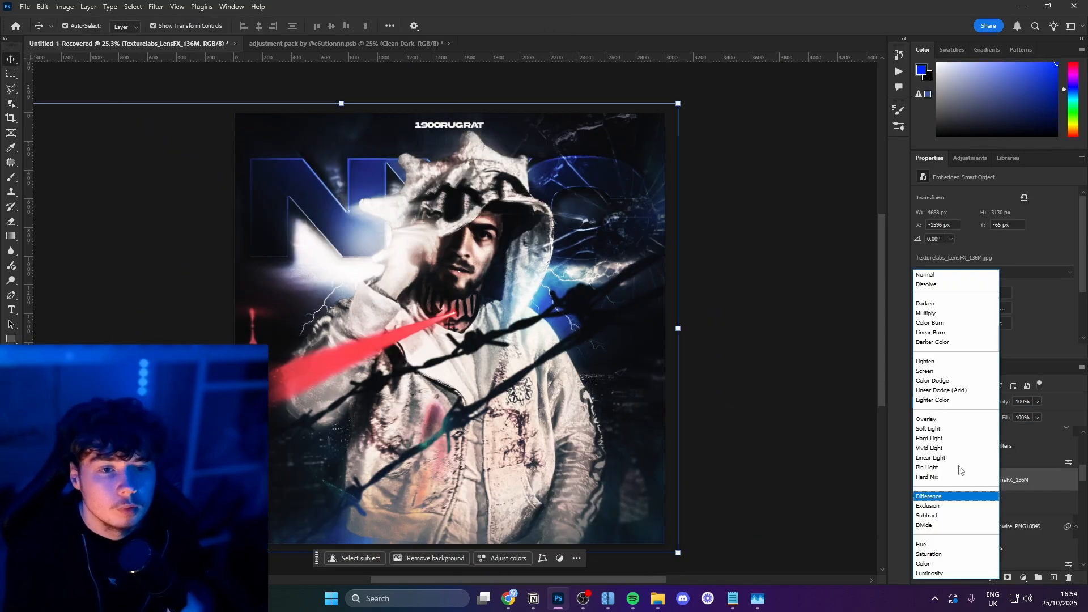
Step: Set the Texturelabs_LensFX_136M texture to Linear Dodge (Add) and lower its fill to 33%
left_click(944, 390)
left_click_drag(968, 416, 971, 415)
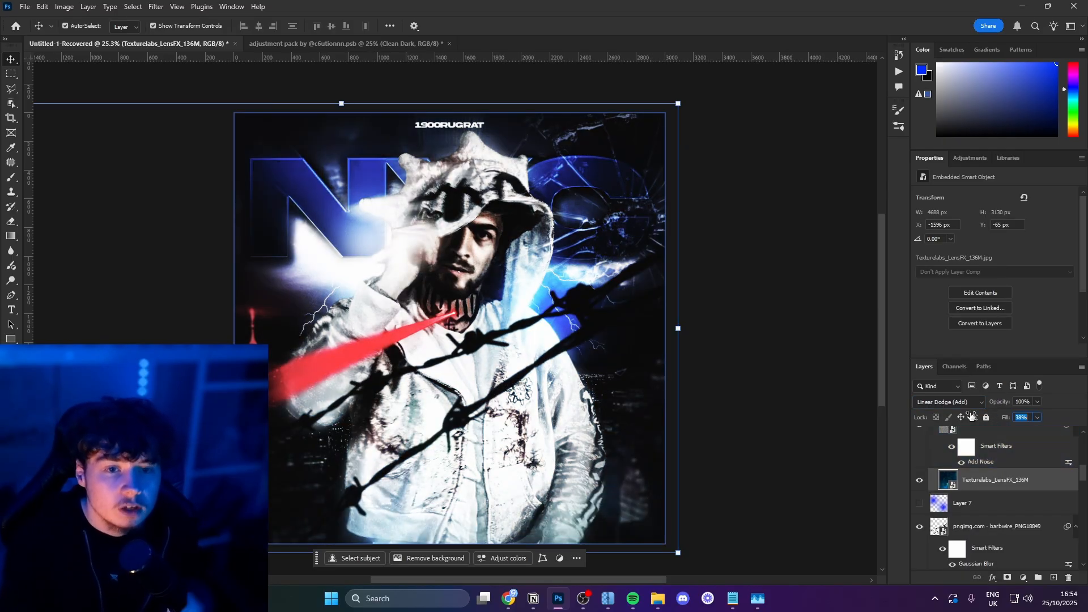
key("Return")
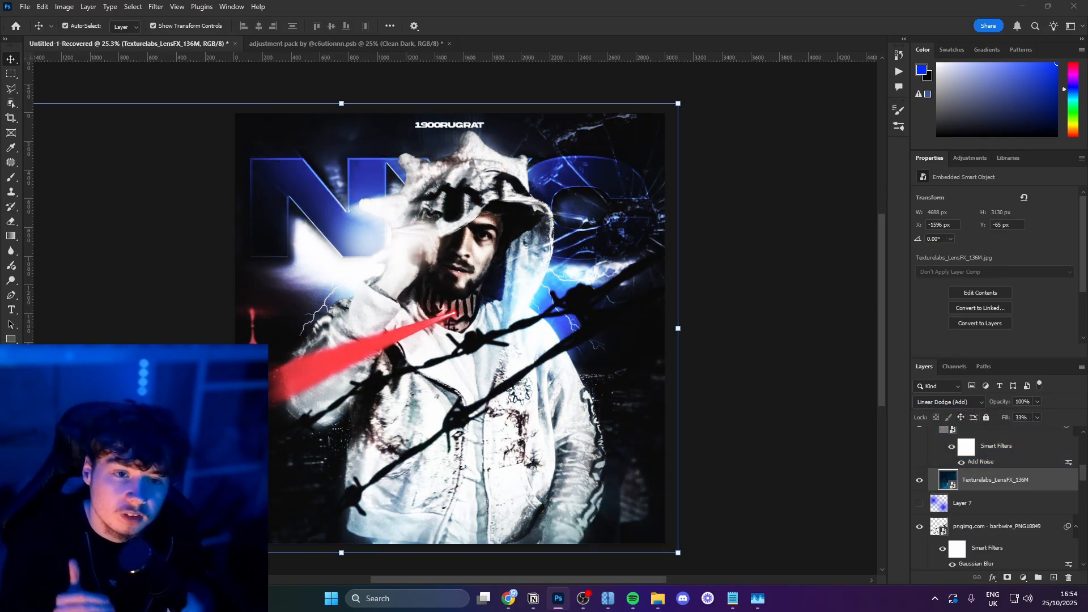
key("alt+Tab")
left_click_drag(464, 396, 700, 407)
left_click_drag(740, 340, 732, 337)
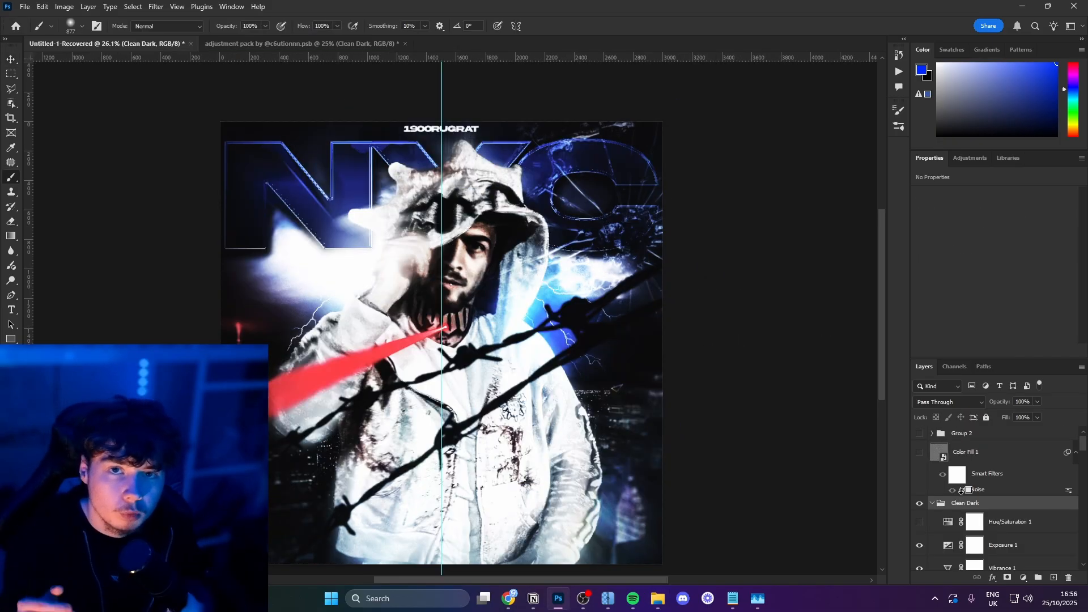
Step: Stamp all visible layers into a merged layer above the Clean Dark group and convert it to a Smart Object
key("ctrl+shift+alt+e")
right_click(978, 507)
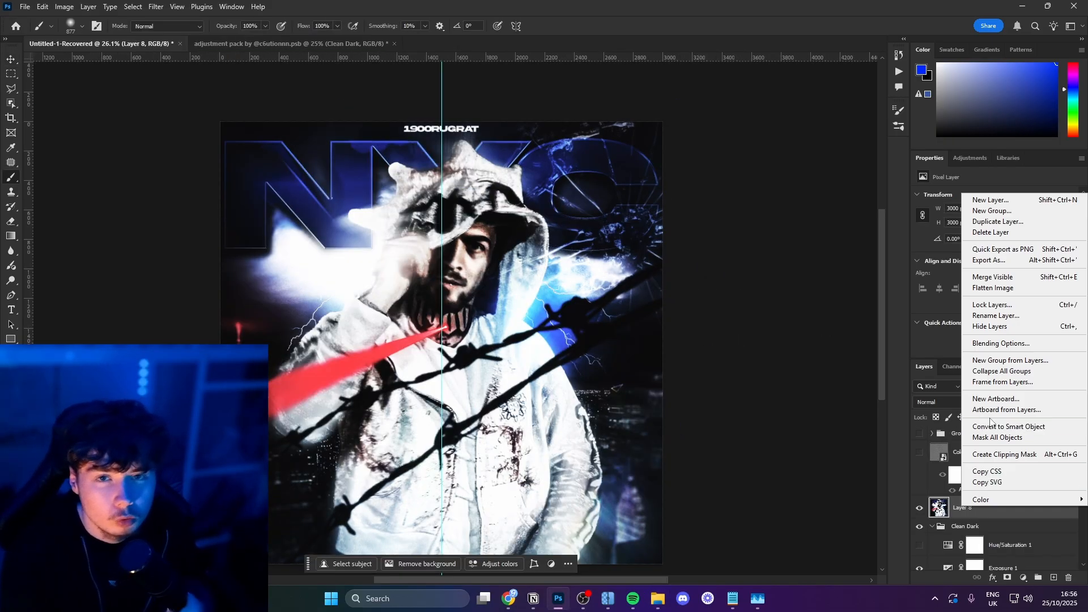
left_click(1009, 427)
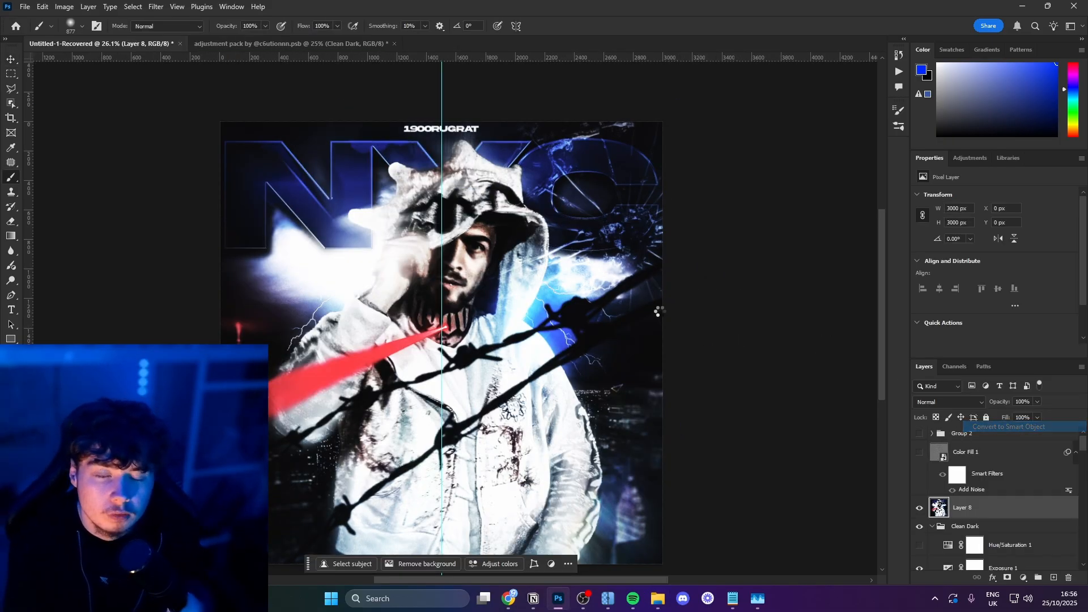
Step: Apply the Camera Raw Filter to the merged layer with noise reduction 79, Blue Primary hue -37 and a Red Primary hue tweak
left_click(156, 7)
left_click(211, 137)
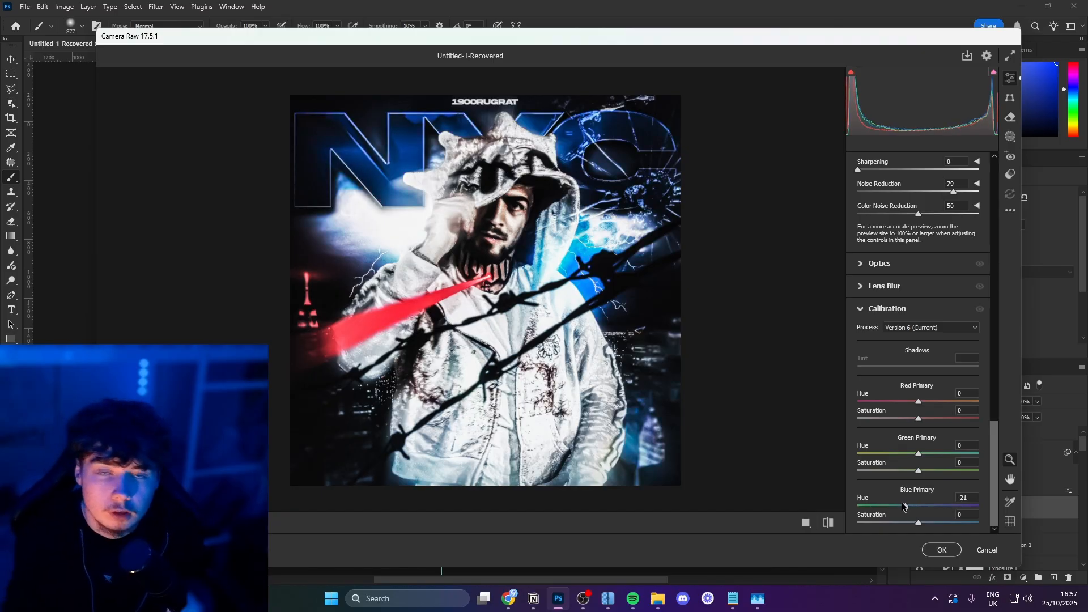
left_click_drag(918, 505, 888, 482)
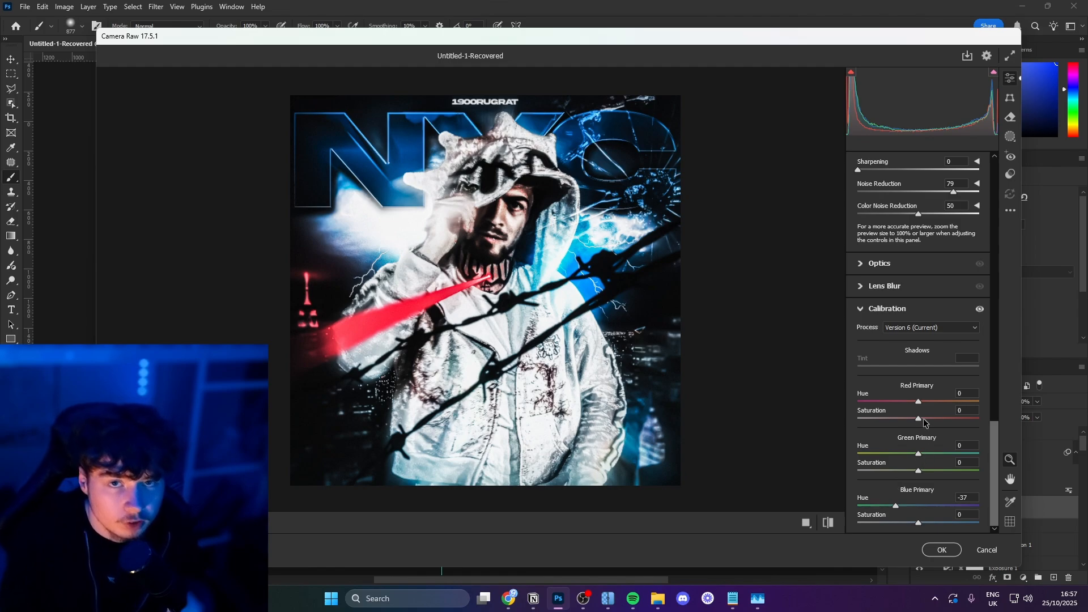
mouse_move(919, 402)
left_mouse_down()
mouse_move(955, 402)
mouse_move(919, 398)
left_mouse_up()
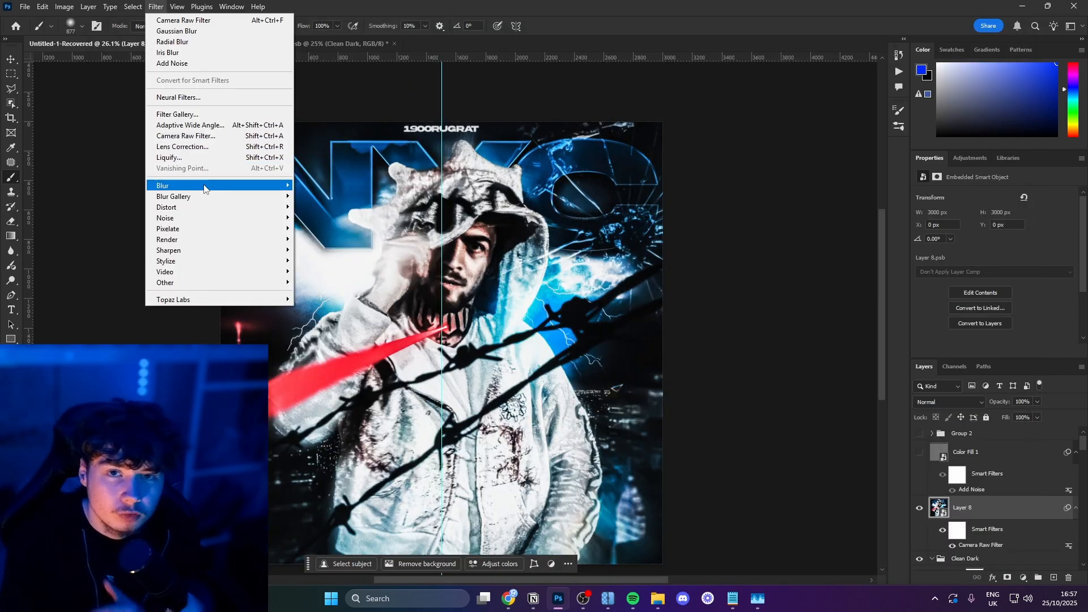
Step: Apply Lens Correction to the merged layer with fringe values of -86.51 red/cyan, +27.78 green/magenta and +100 blue/yellow
left_click(191, 148)
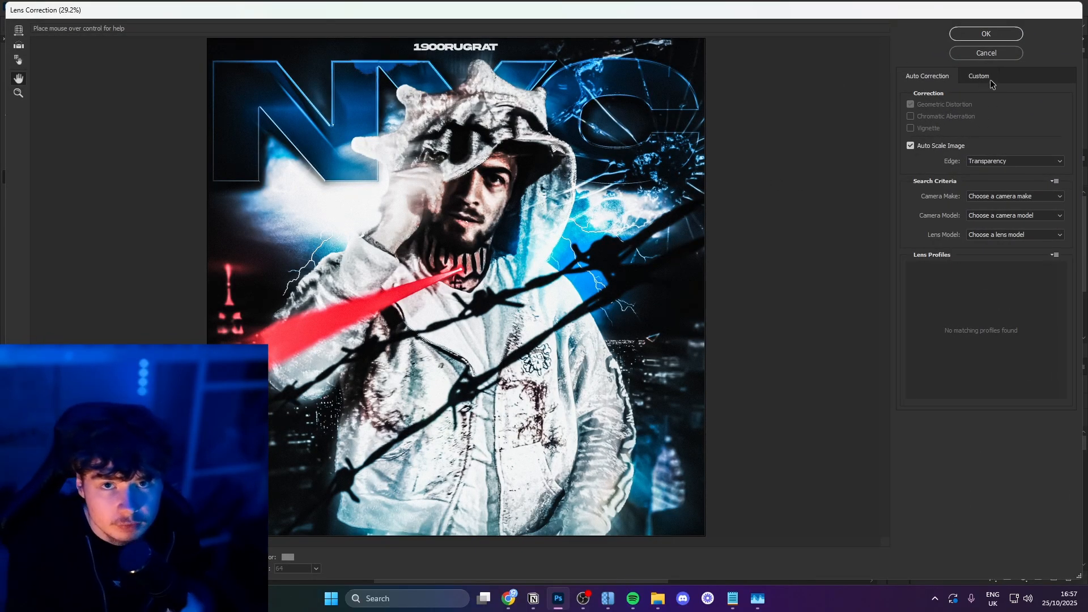
left_click(977, 80)
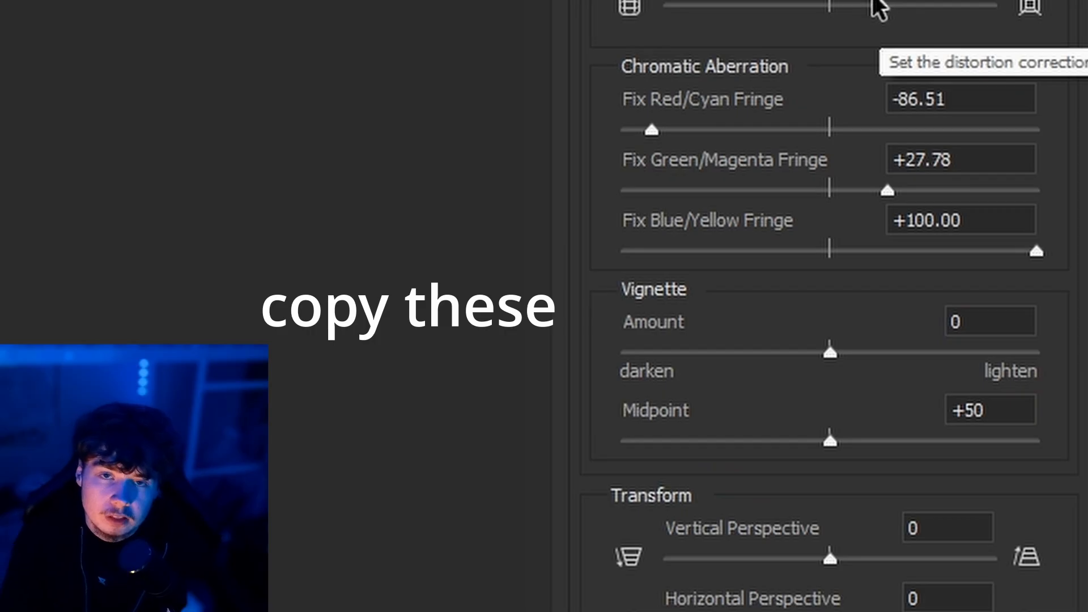
left_click(827, 7)
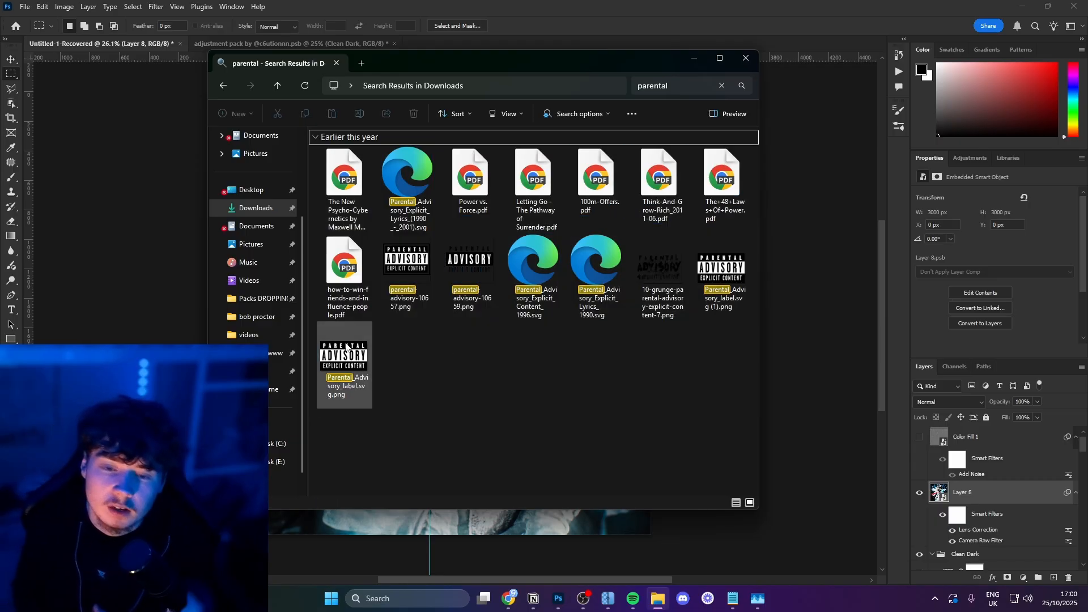
Step: Place the Parental_Advisory_label image at the bottom centre of the cover, scaled to about 3.98%
left_click_drag(357, 346, 439, 507)
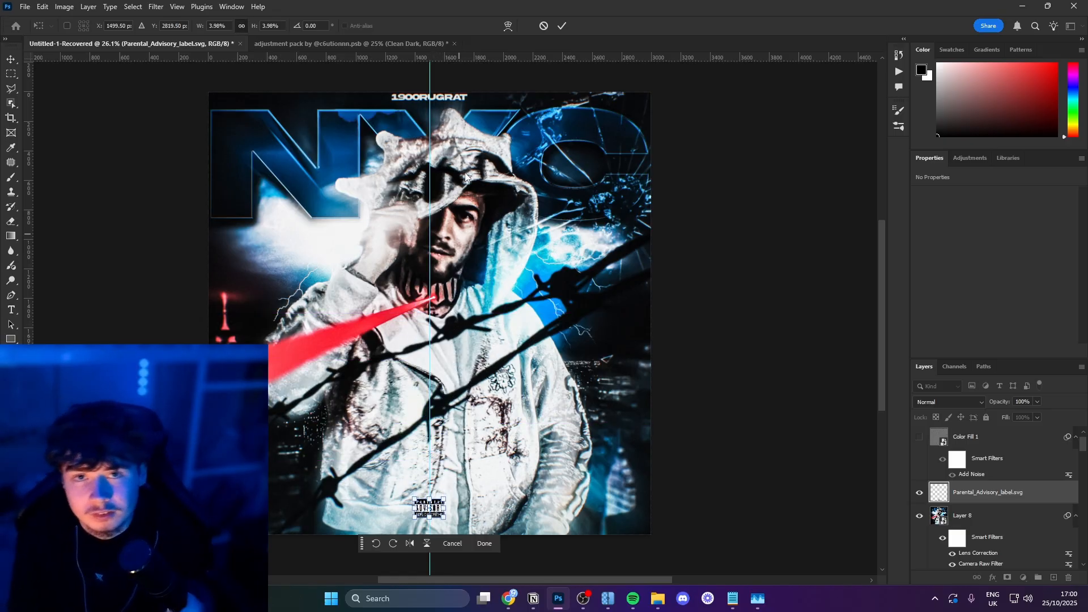